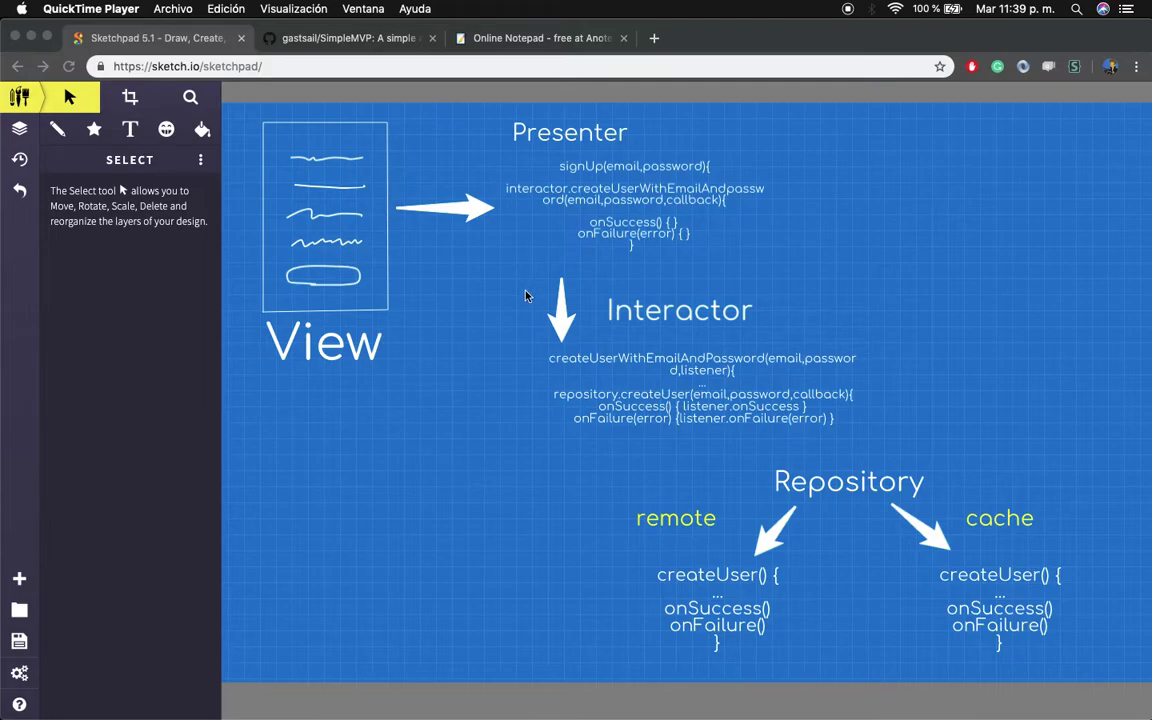
Switch to the gastsail/SimpleMVP README on GitHub and scroll down to its architecture overview
scroll(545, 330, up, 3)
scroll(544, 382, down, 3)
scroll(543, 379, up, 1)
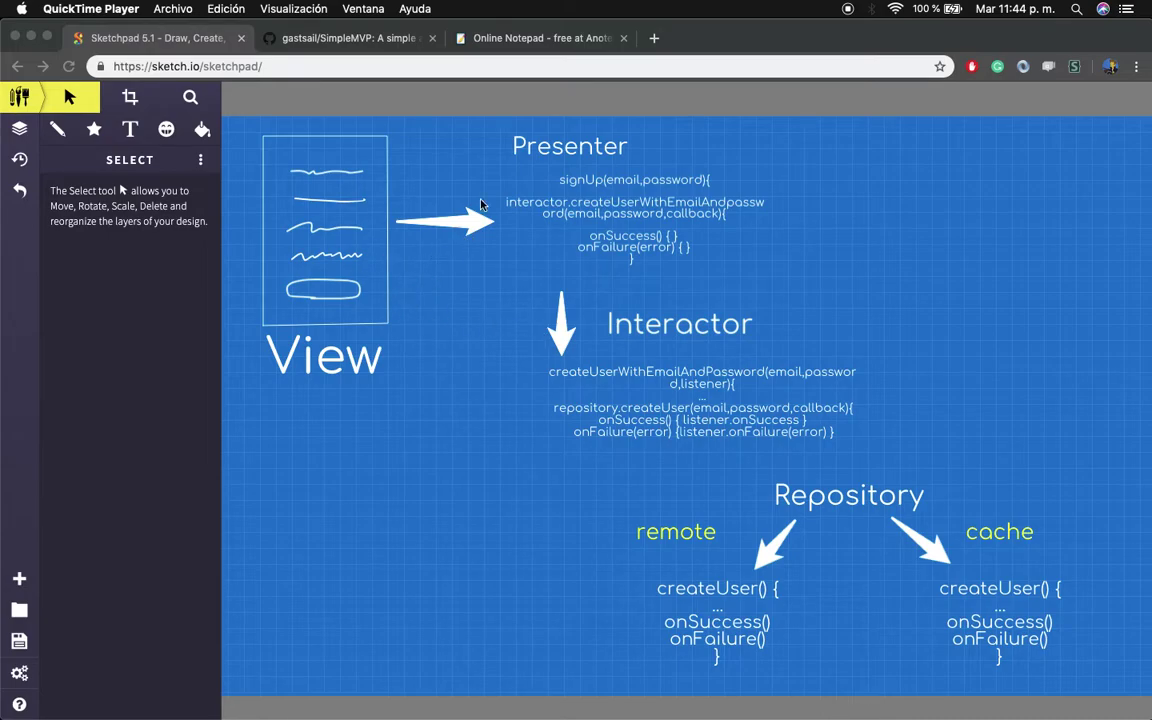
click(366, 43)
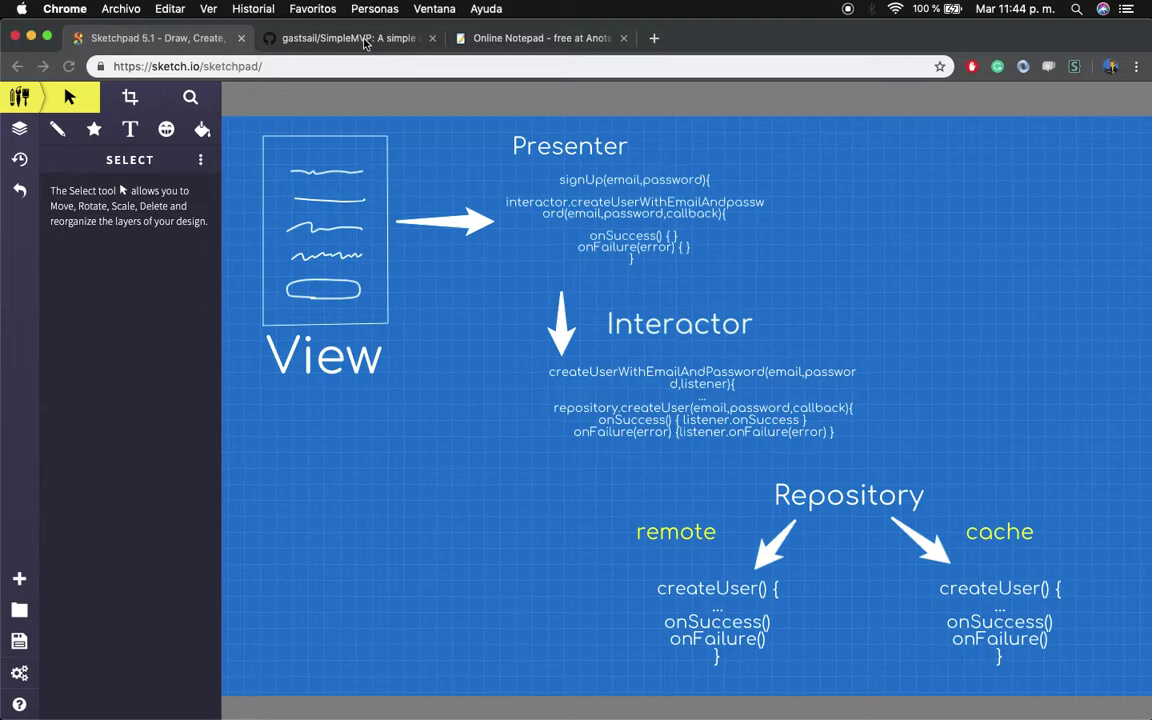
scroll(170, 352, down, 1)
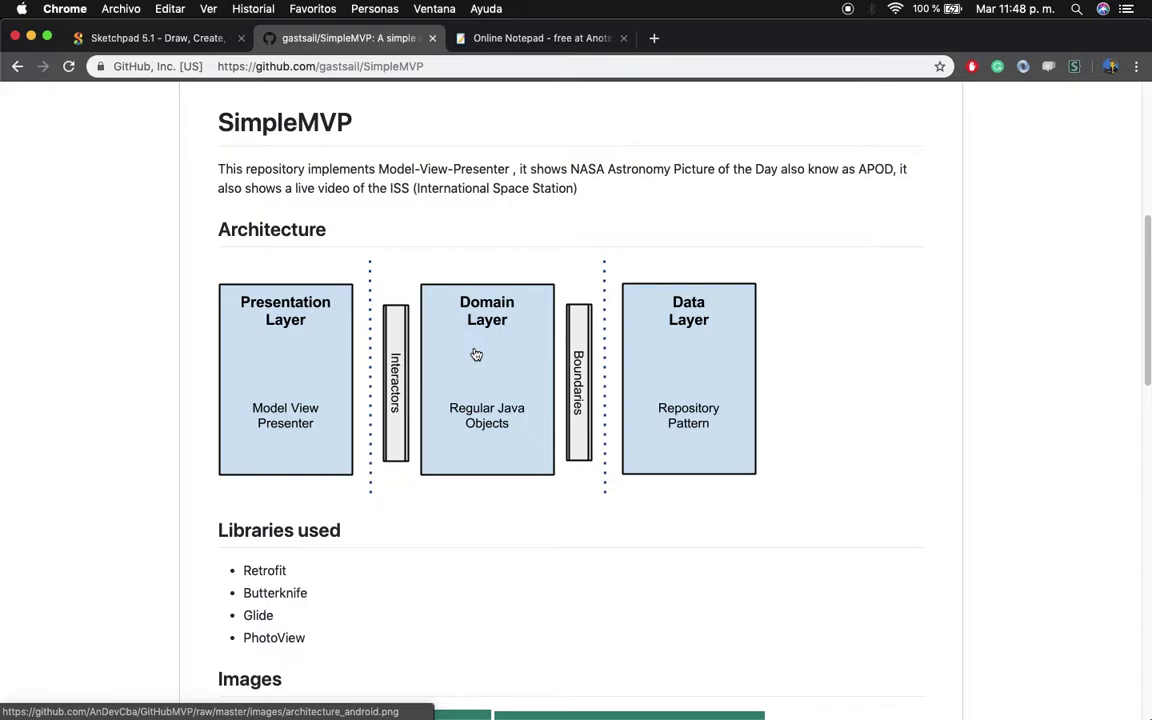
Look over the blueprint MVP diagram in Sketchpad, then go back to the SimpleMVP repository page
click(200, 38)
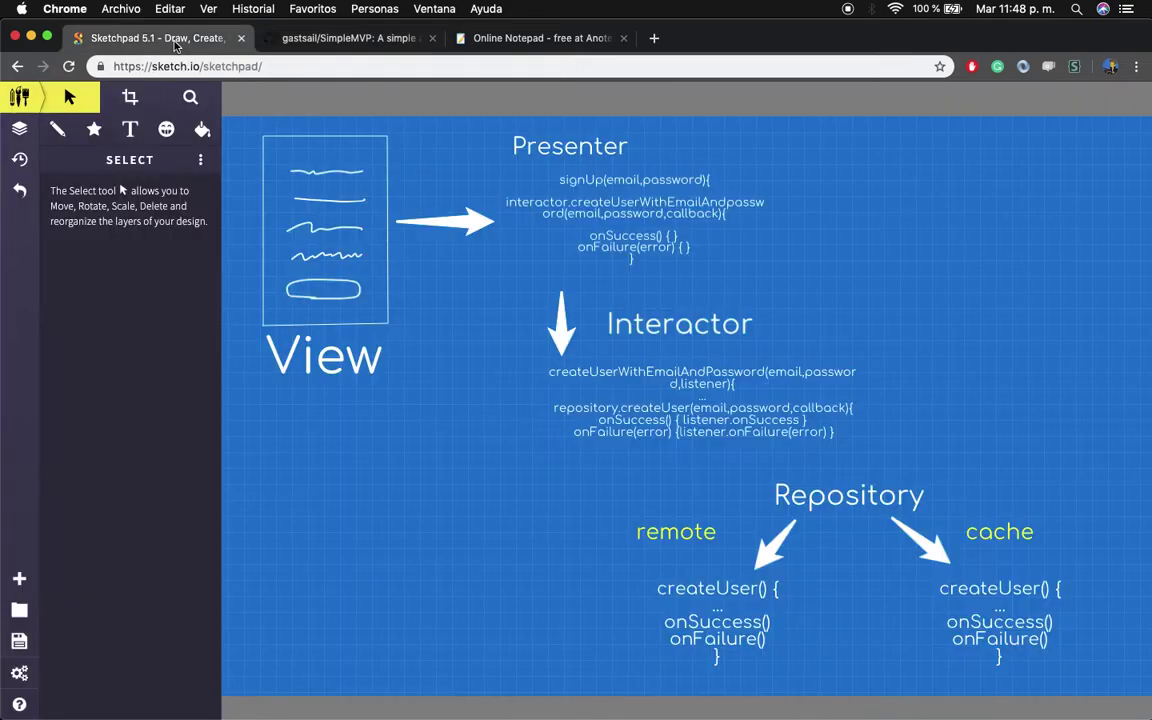
scroll(345, 364, down, 2)
scroll(330, 420, down, 3)
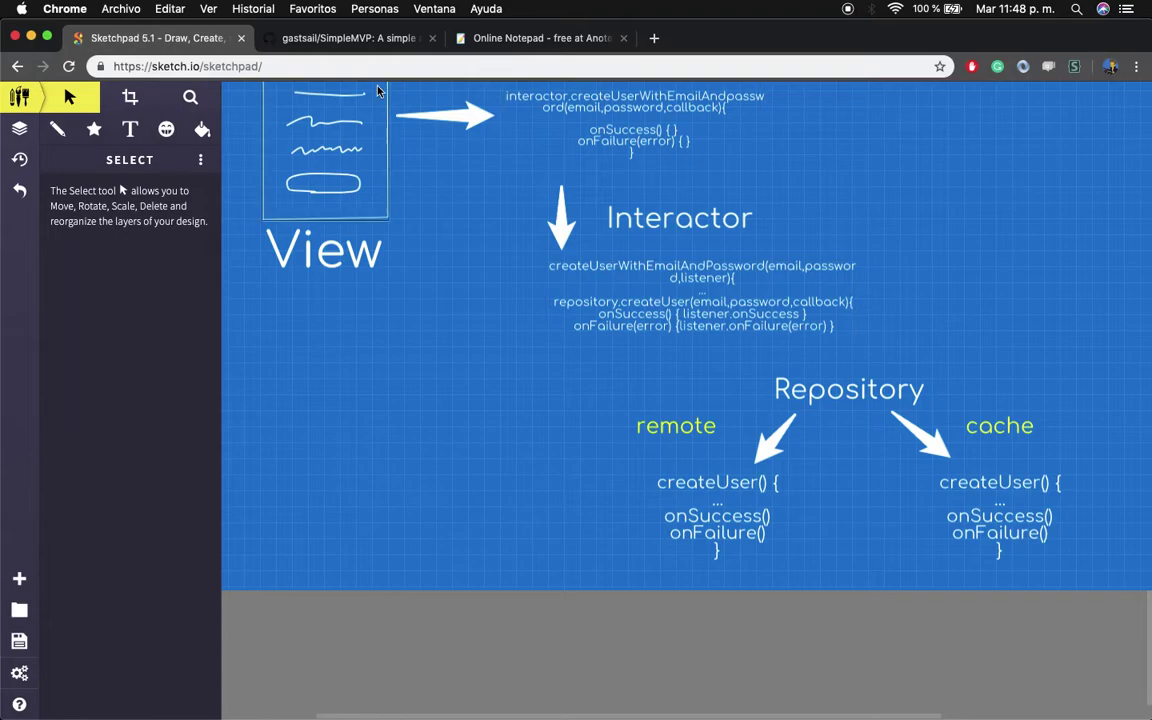
scroll(430, 320, up, 3)
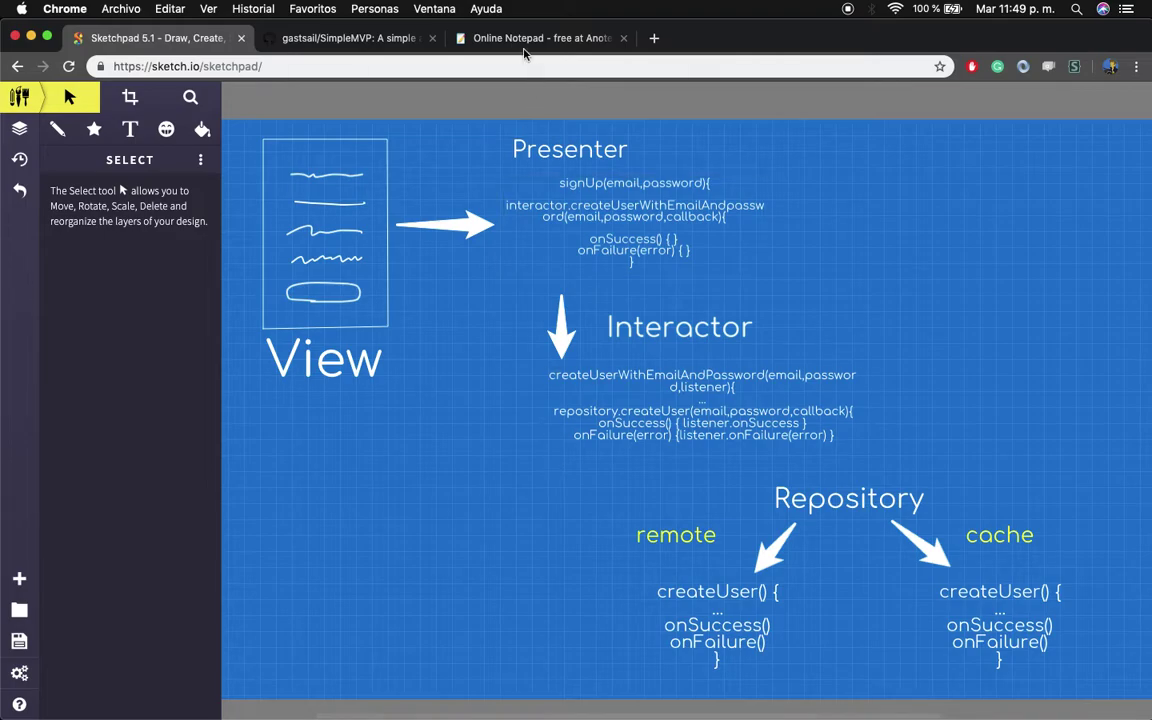
click(355, 40)
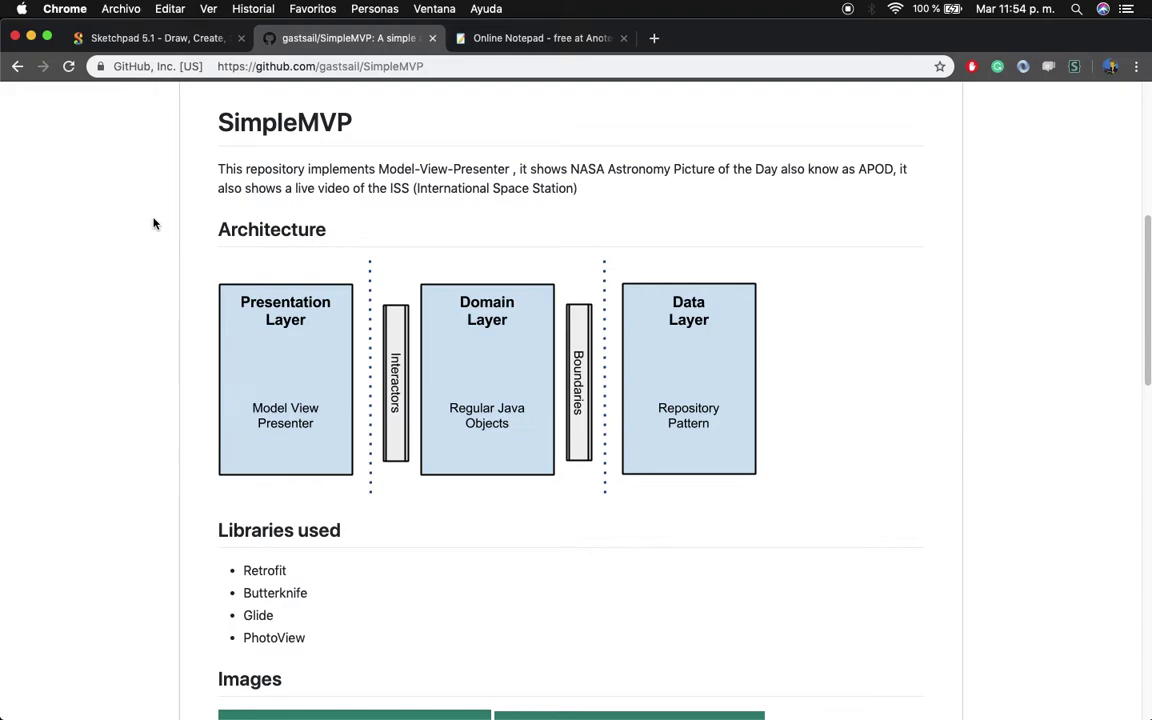
scroll(151, 235, up, 1)
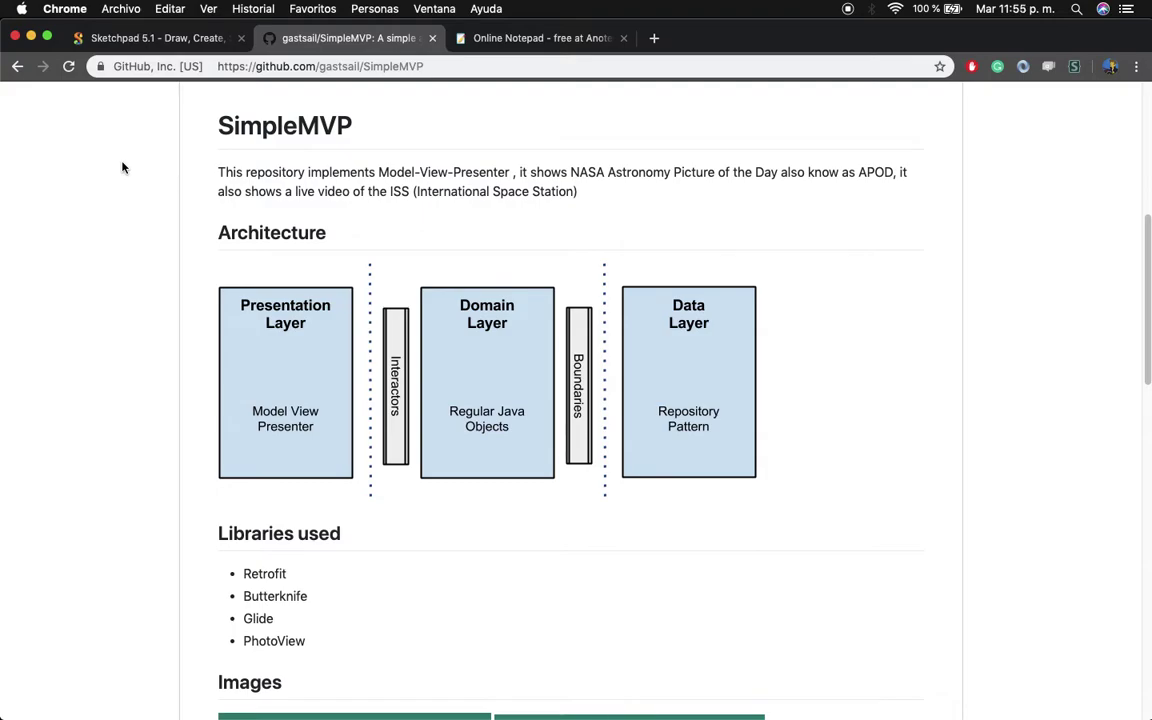
scroll(116, 342, down, 1)
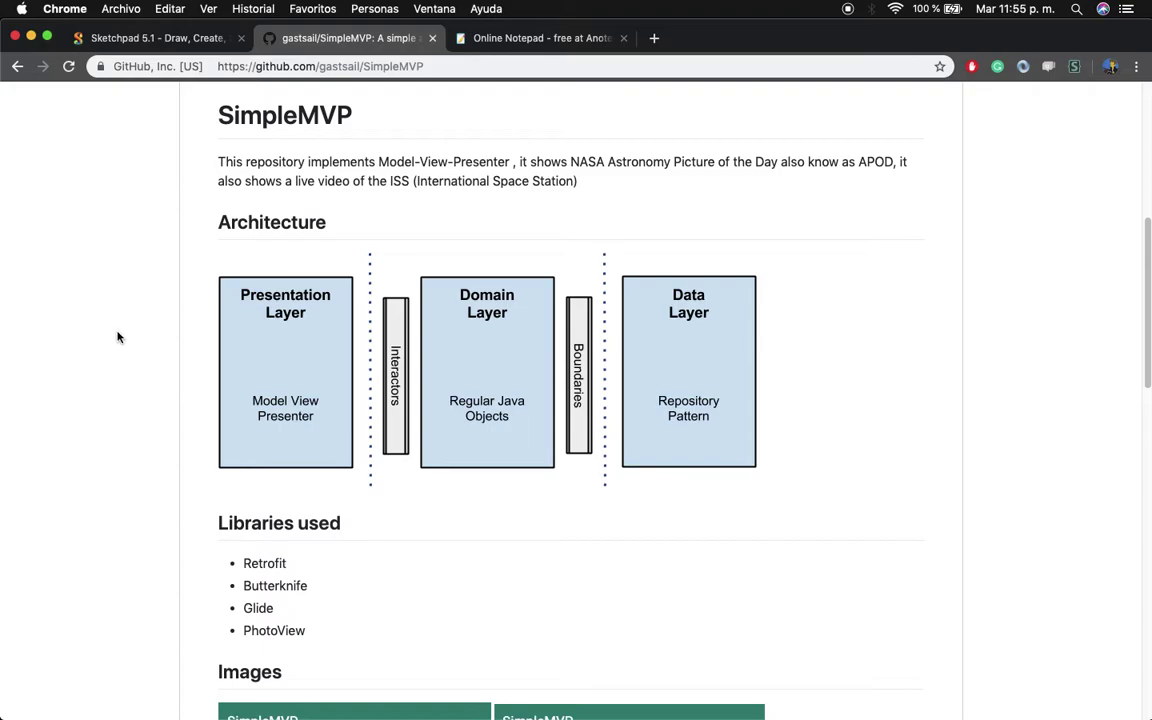
scroll(116, 342, up, 1)
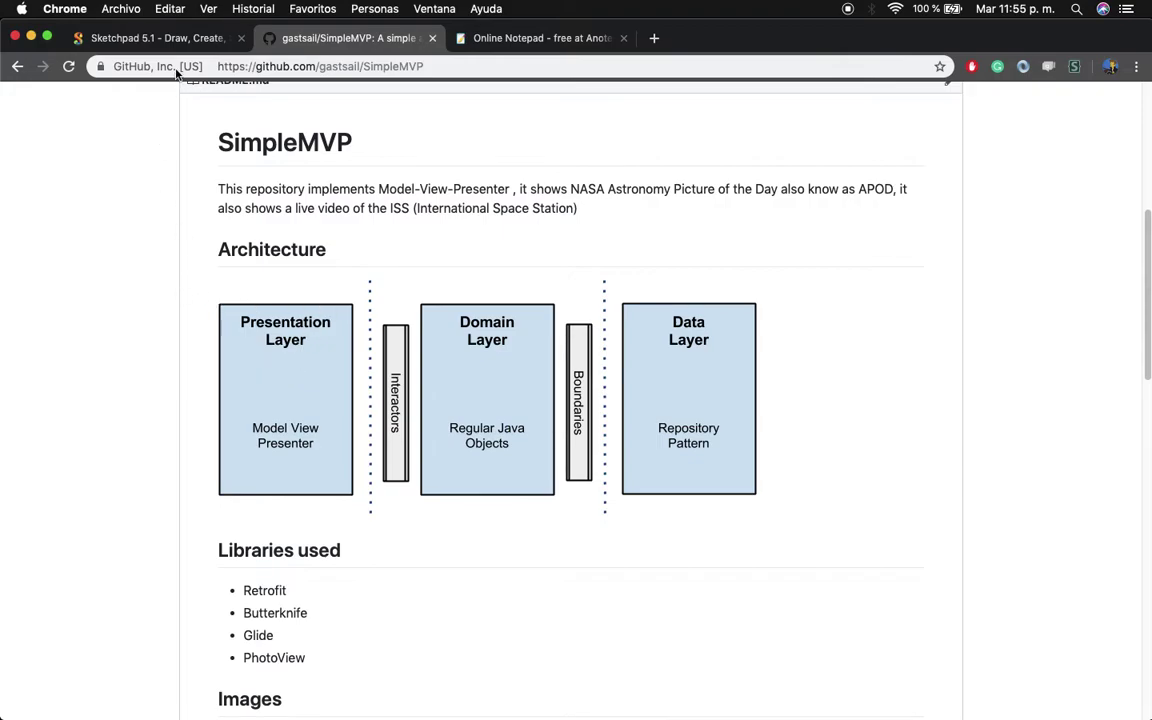
Switch back to the Sketchpad tab showing the blueprint MVP architecture drawing
click(165, 44)
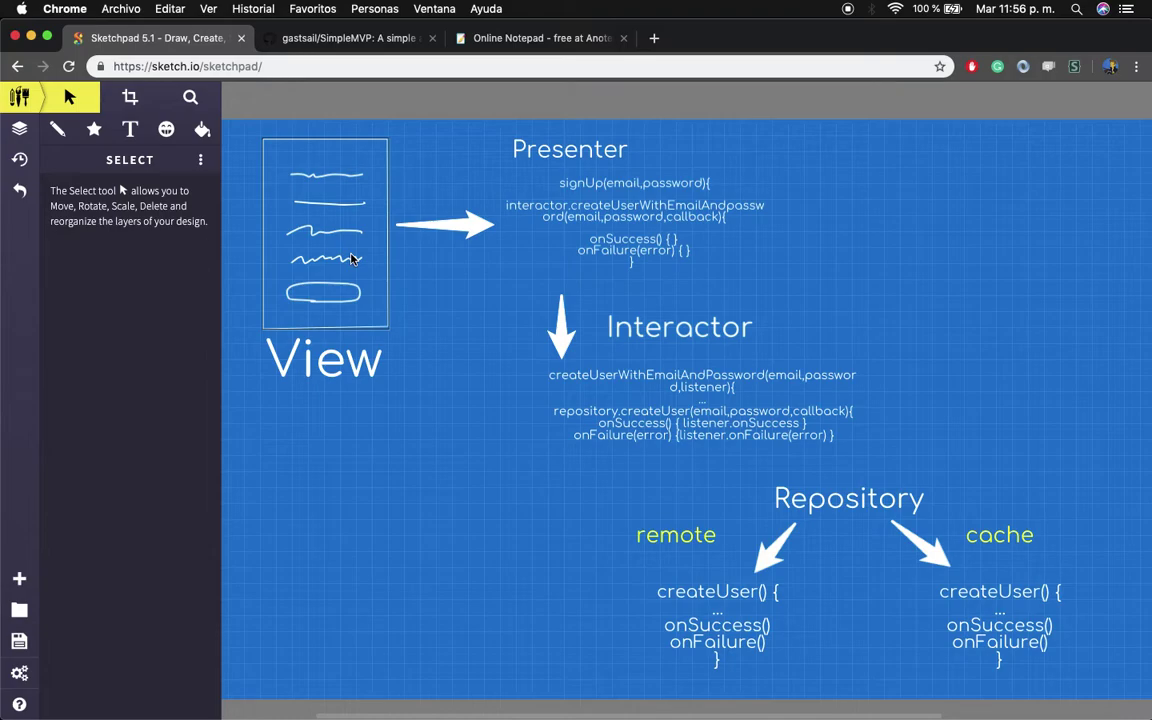
click(319, 289)
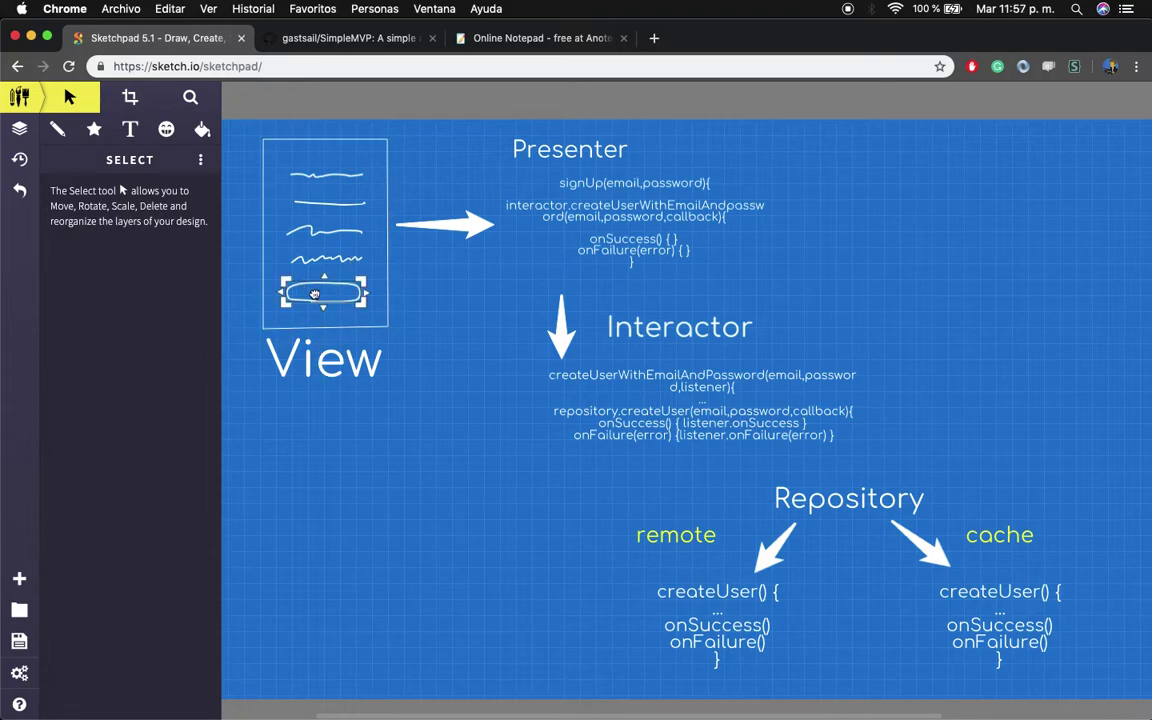
drag(323, 306, 344, 309)
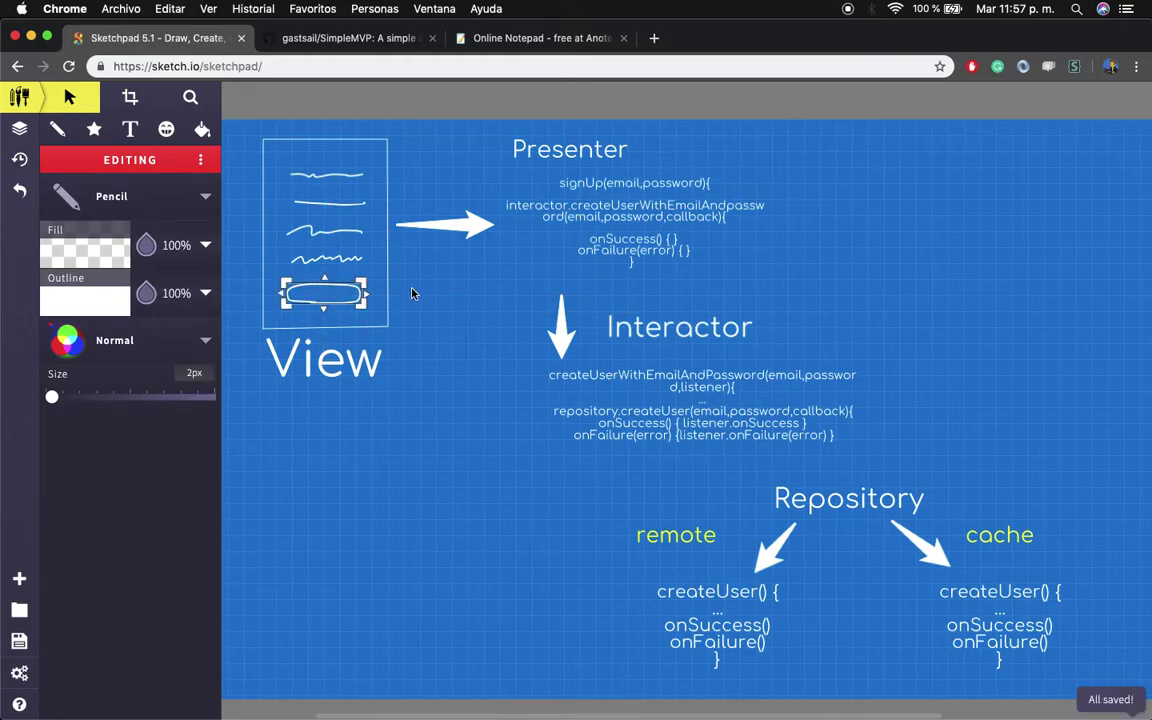
click(342, 329)
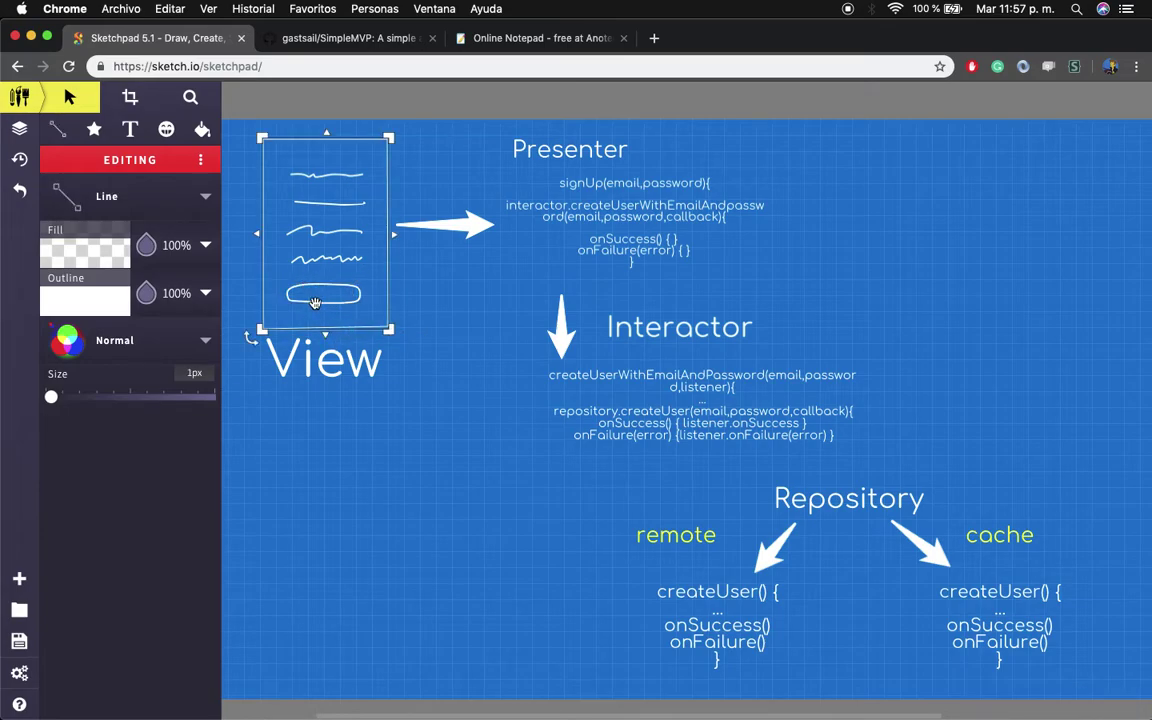
click(578, 185)
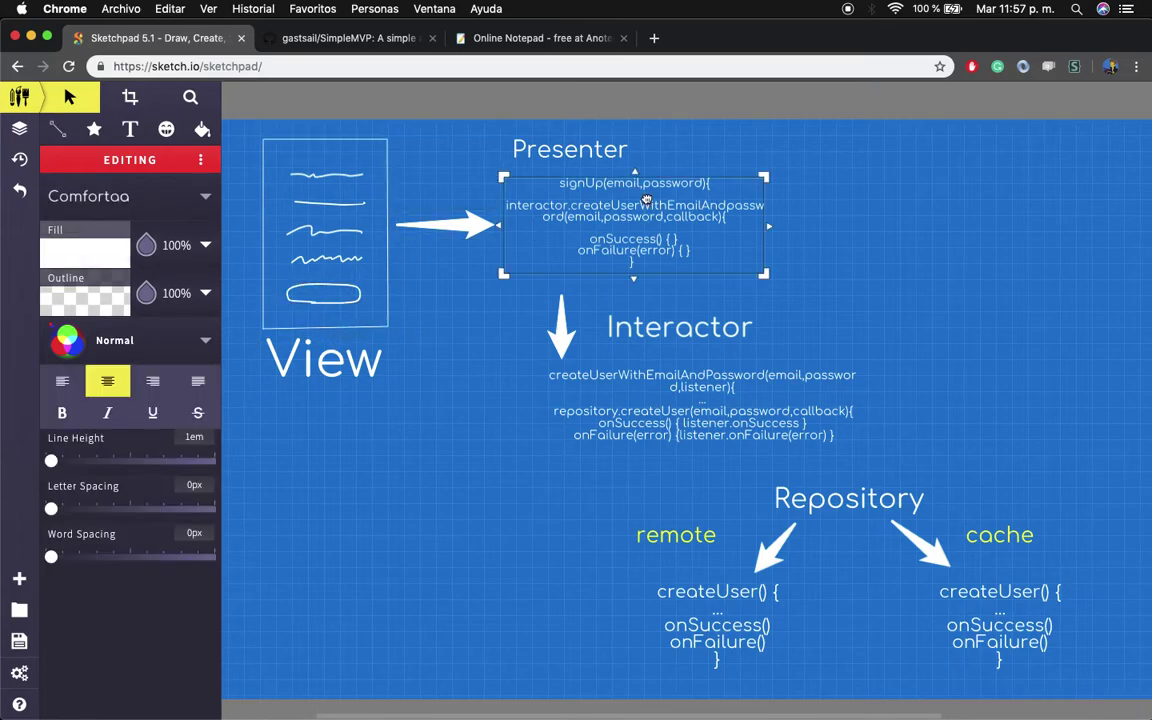
double_click(573, 186)
click(559, 183)
drag(559, 183, 710, 183)
click(636, 184)
double_click(646, 184)
click(295, 293)
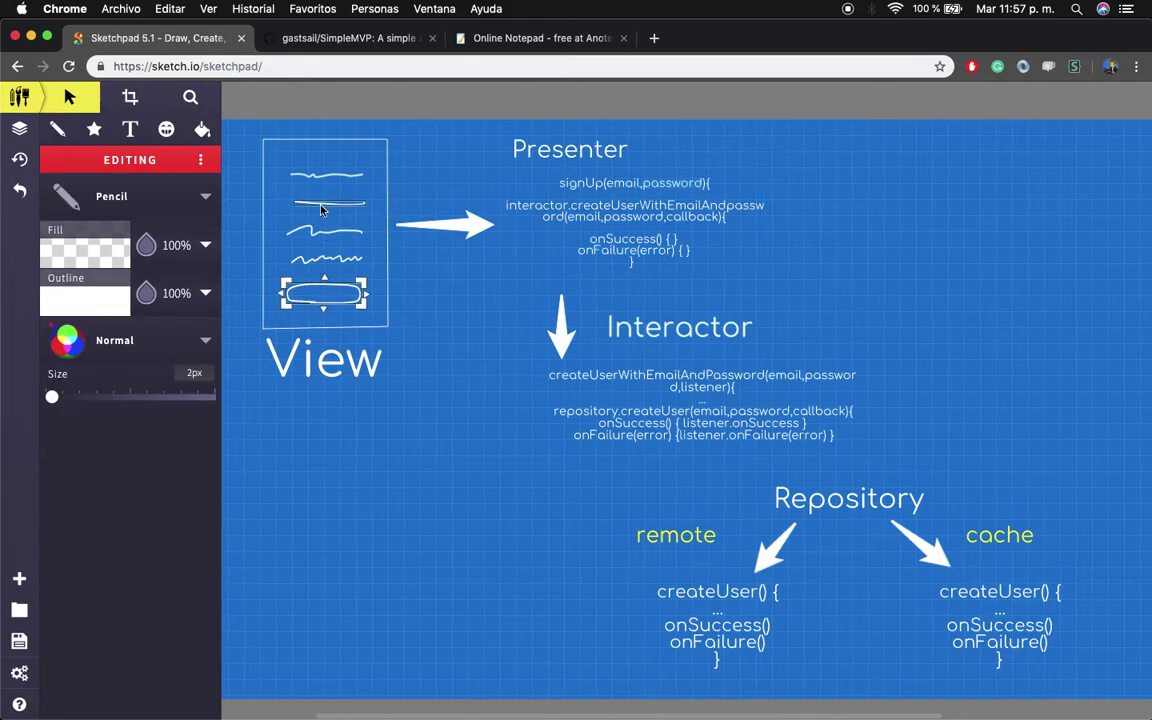
click(322, 208)
click(305, 231)
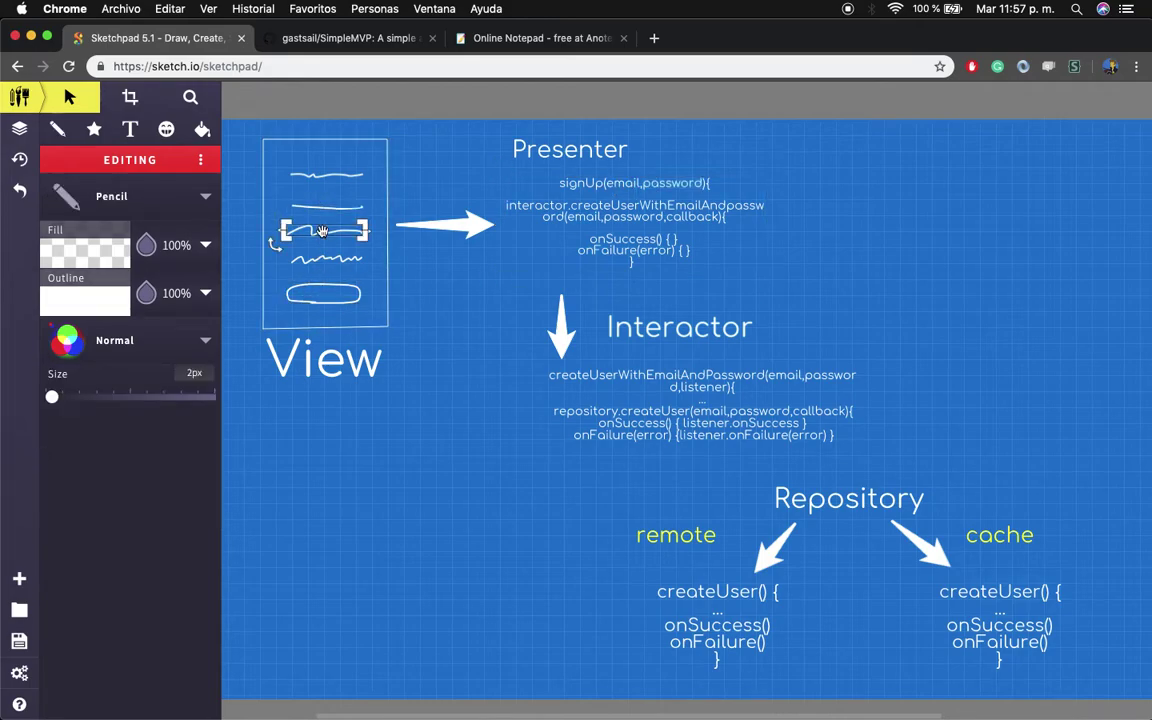
click(318, 295)
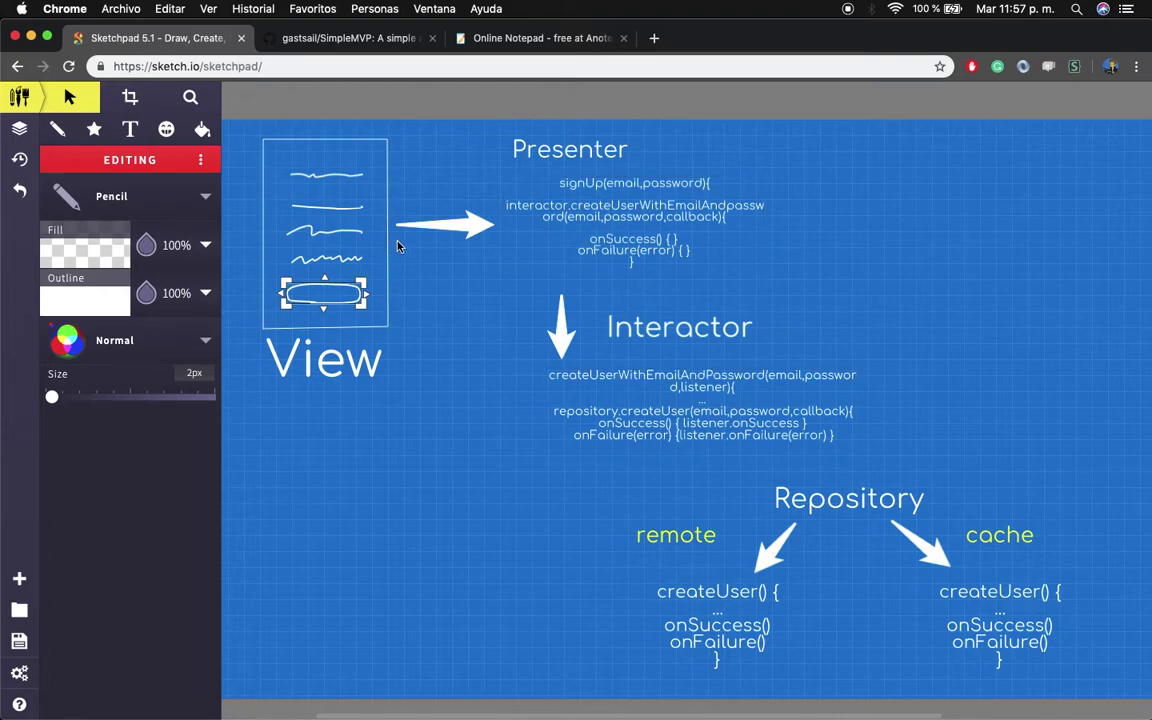
drag(330, 292, 324, 296)
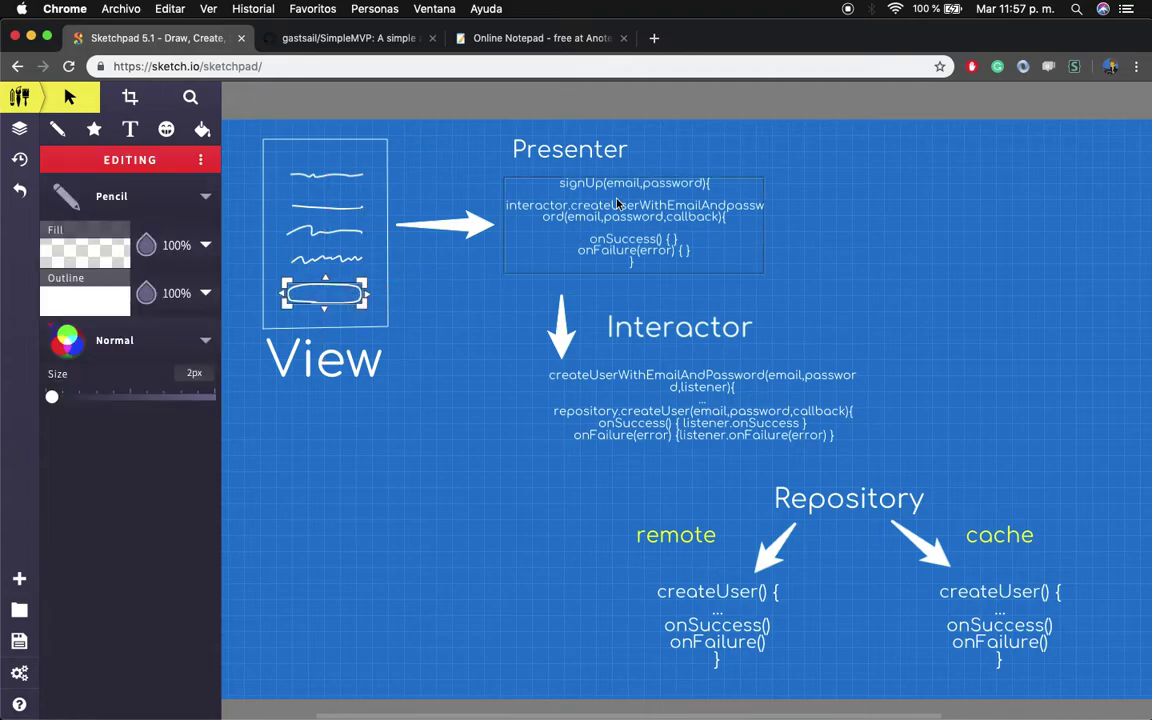
click(620, 188)
click(590, 170)
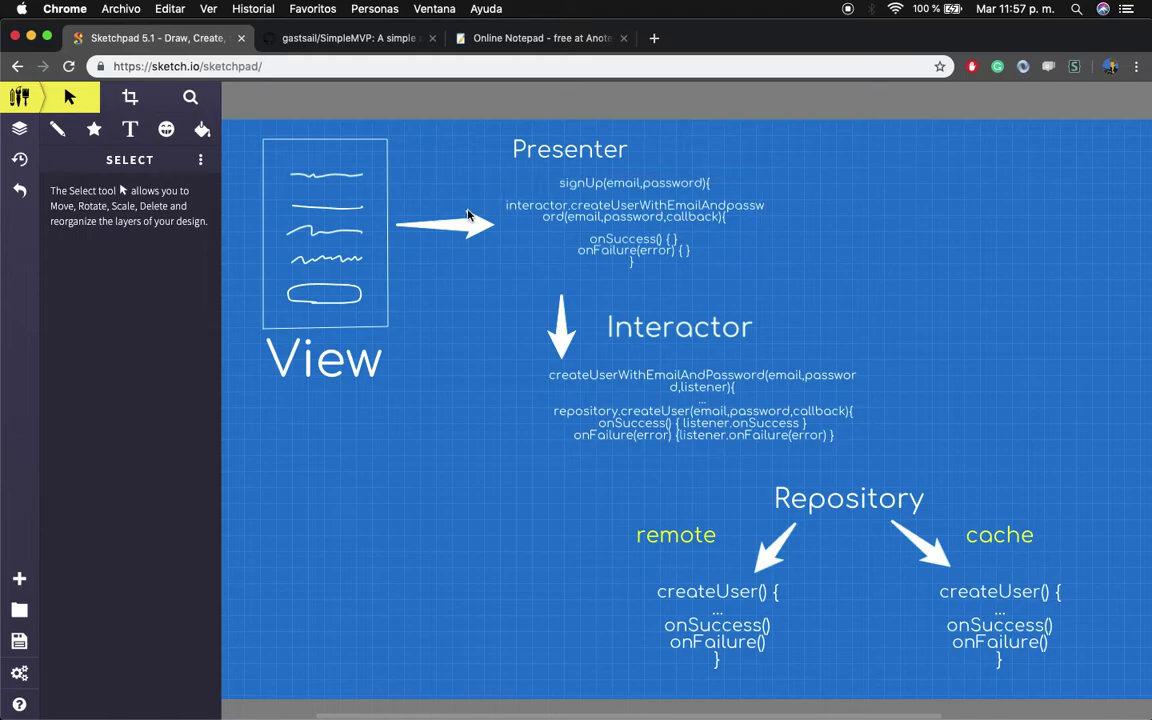
click(628, 230)
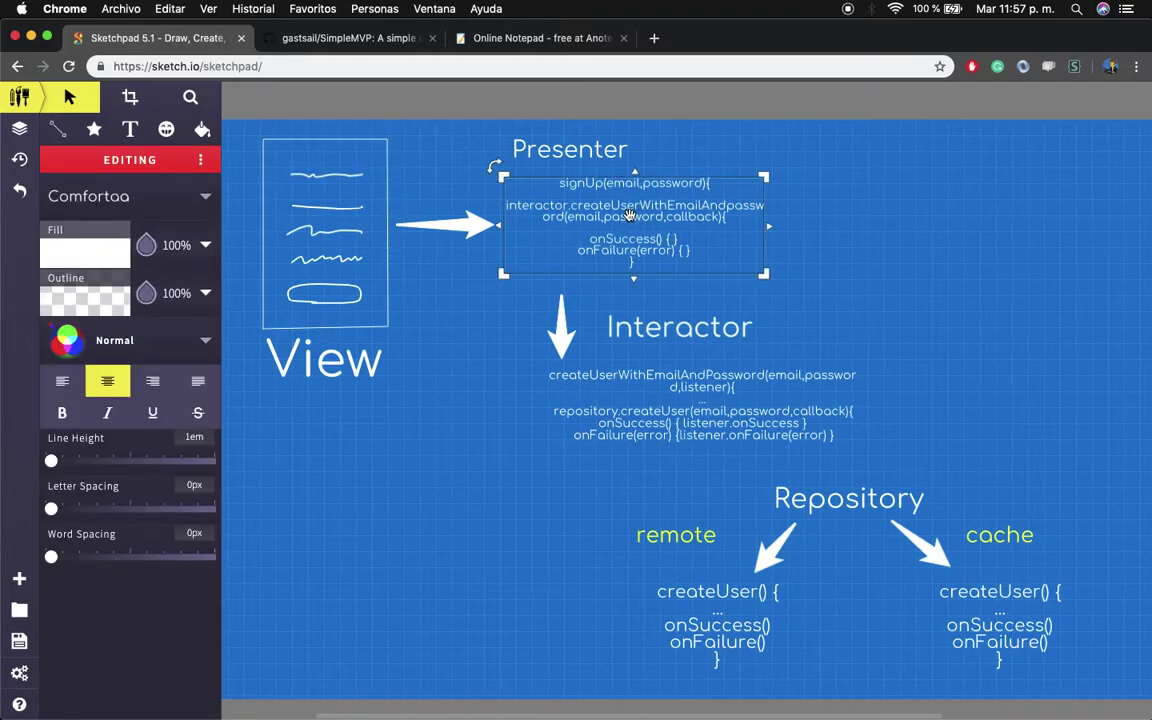
click(477, 192)
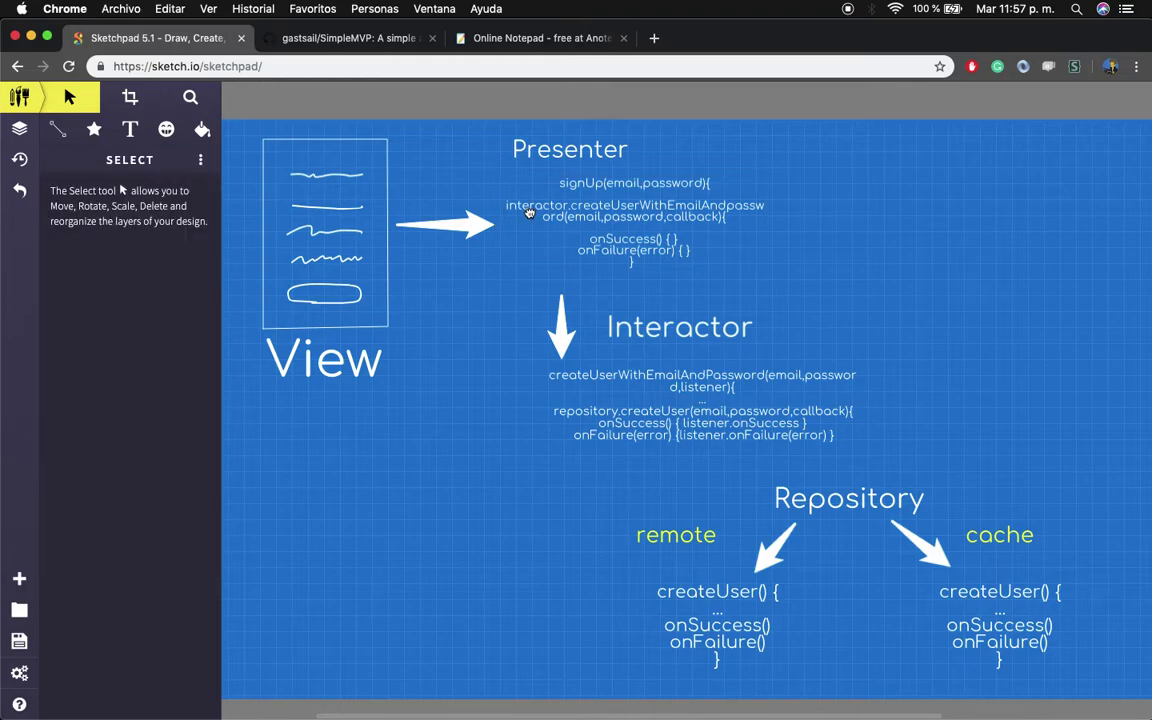
click(641, 348)
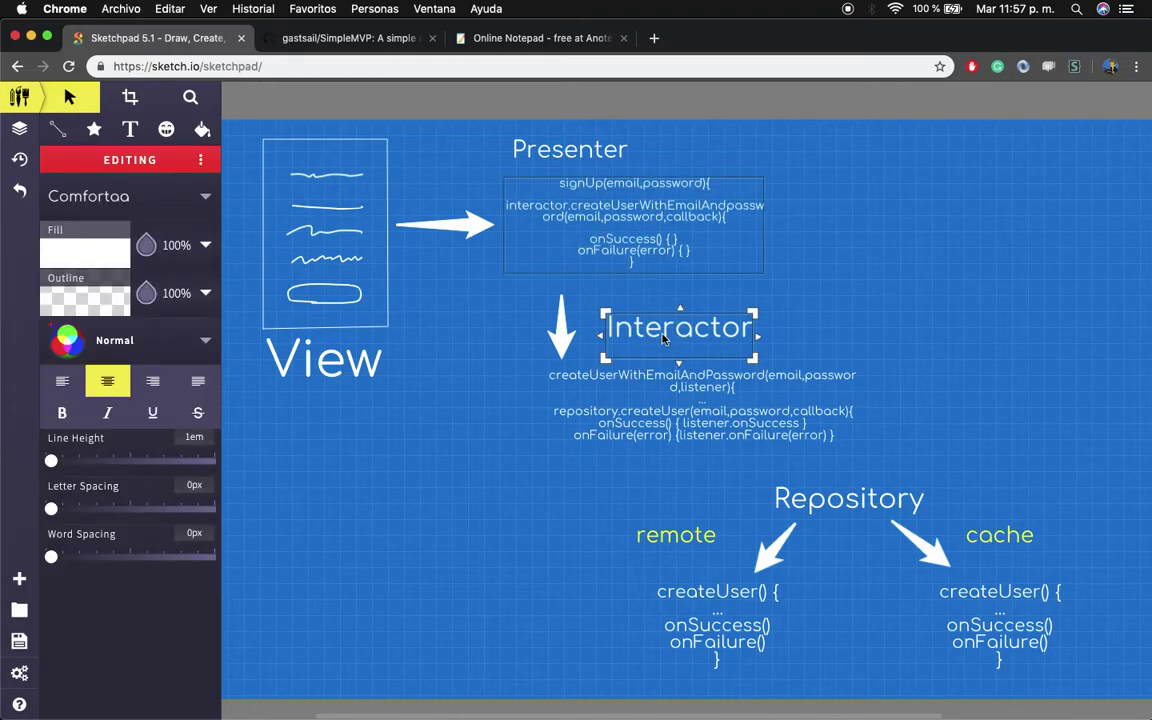
click(645, 214)
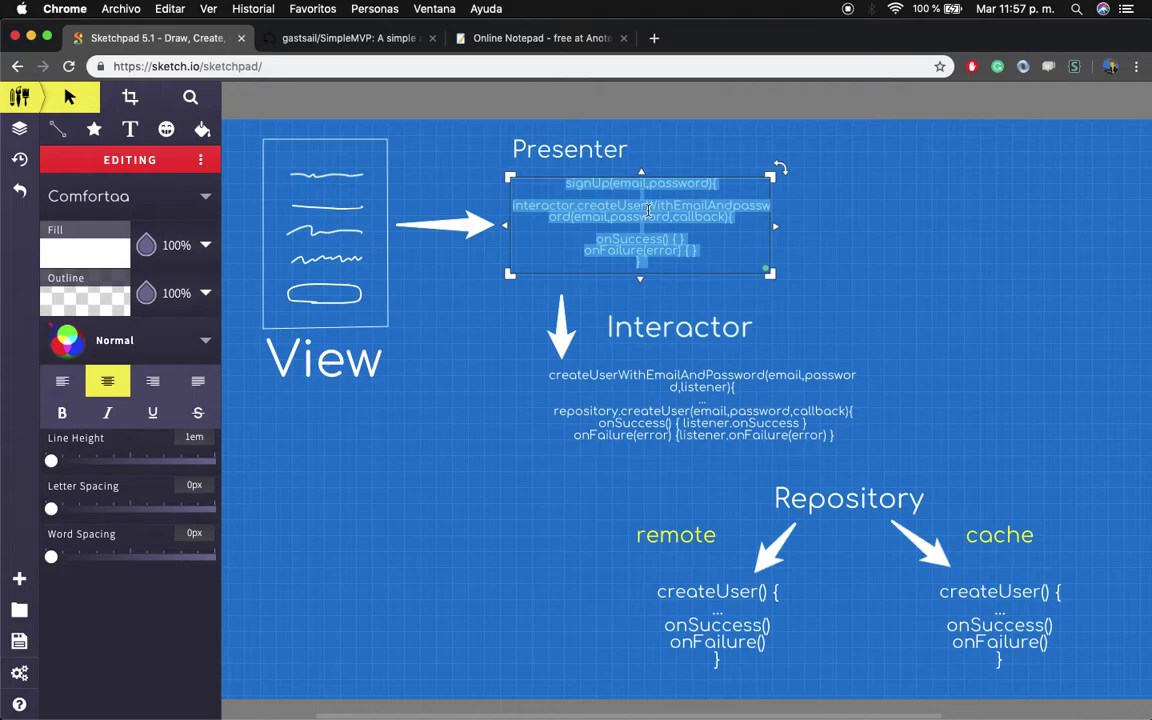
double_click(648, 214)
double_click(650, 207)
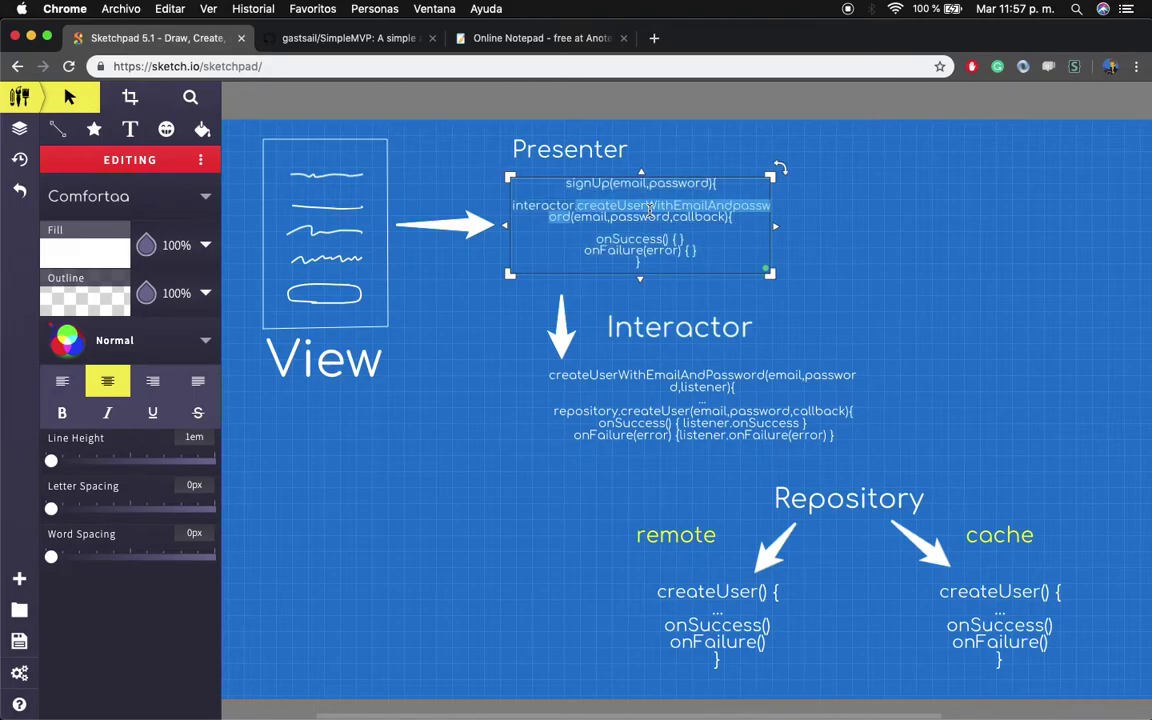
click(576, 204)
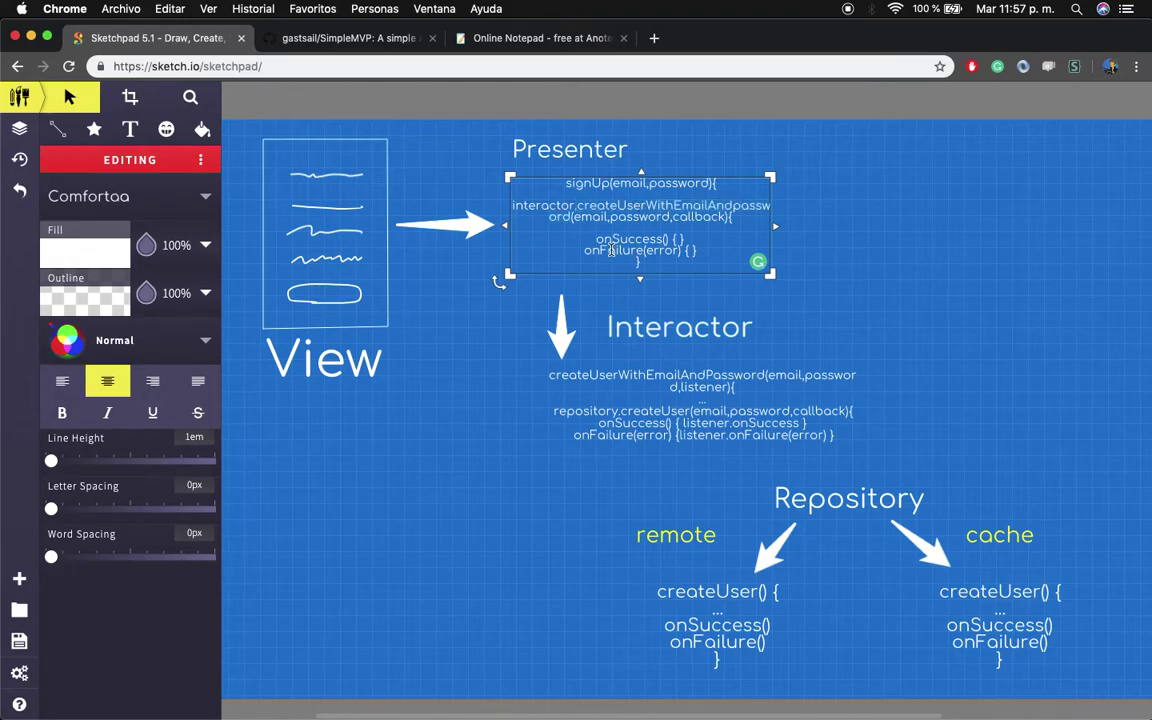
drag(672, 216, 692, 214)
double_click(697, 212)
drag(596, 239, 689, 250)
click(695, 272)
click(335, 302)
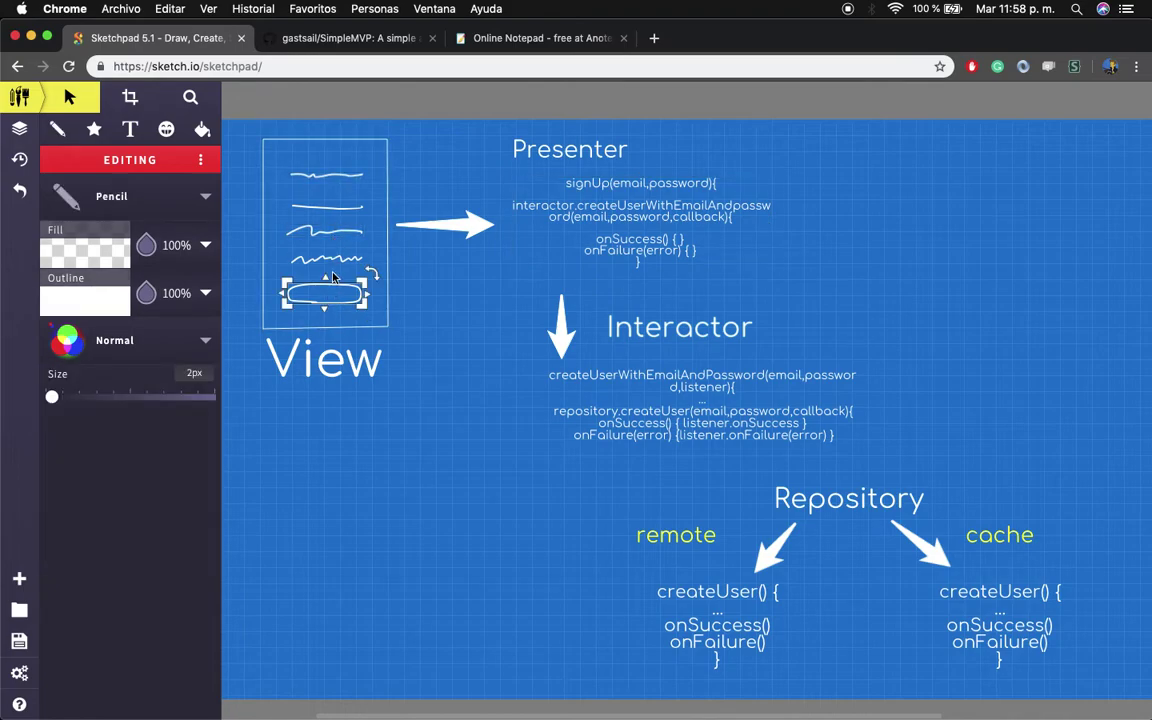
click(565, 190)
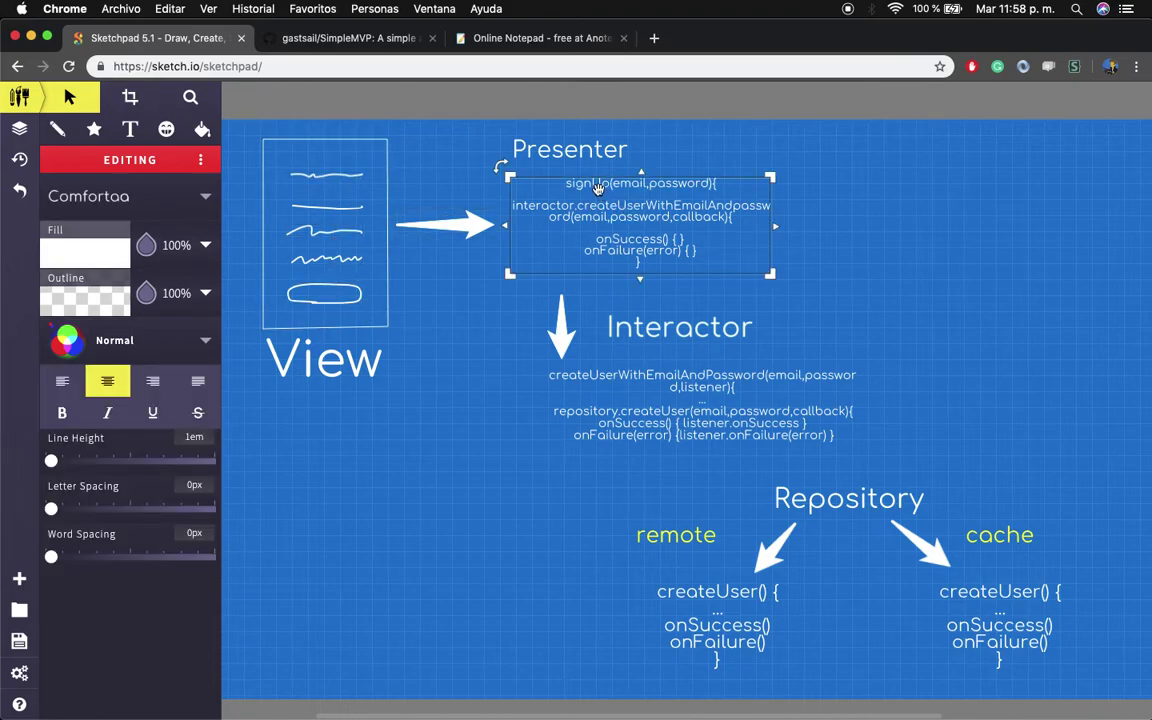
Fix the Presenter code's misspelled 'signUo' so it reads 'signUp(email,password){'
double_click(598, 188)
click(608, 183)
key(BackSpace)
text(p)
Highlight the interactor call in the Presenter code, then select the Interactor code block
drag(566, 183, 694, 183)
drag(512, 206, 730, 217)
click(621, 218)
click(608, 372)
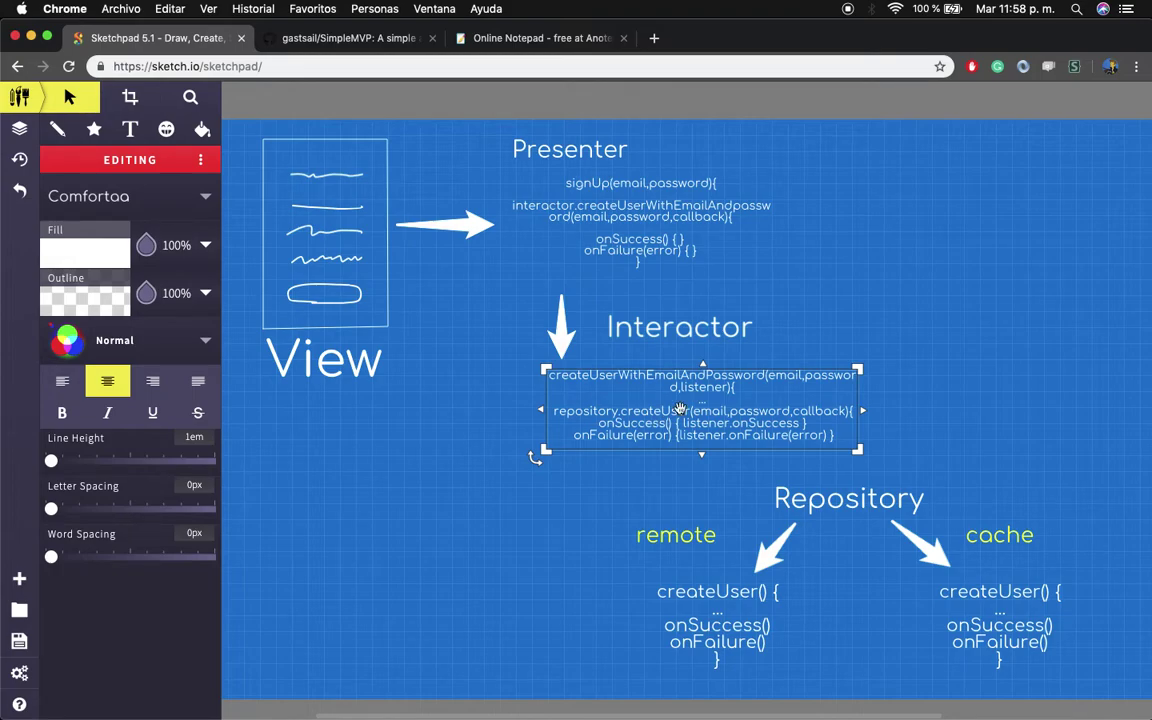
Add a '...' placeholder line under the Interactor method signature and highlight it
double_click(705, 403)
text(...)
double_click(702, 398)
Highlight createUser in the repository call, then select the Repository heading
double_click(654, 411)
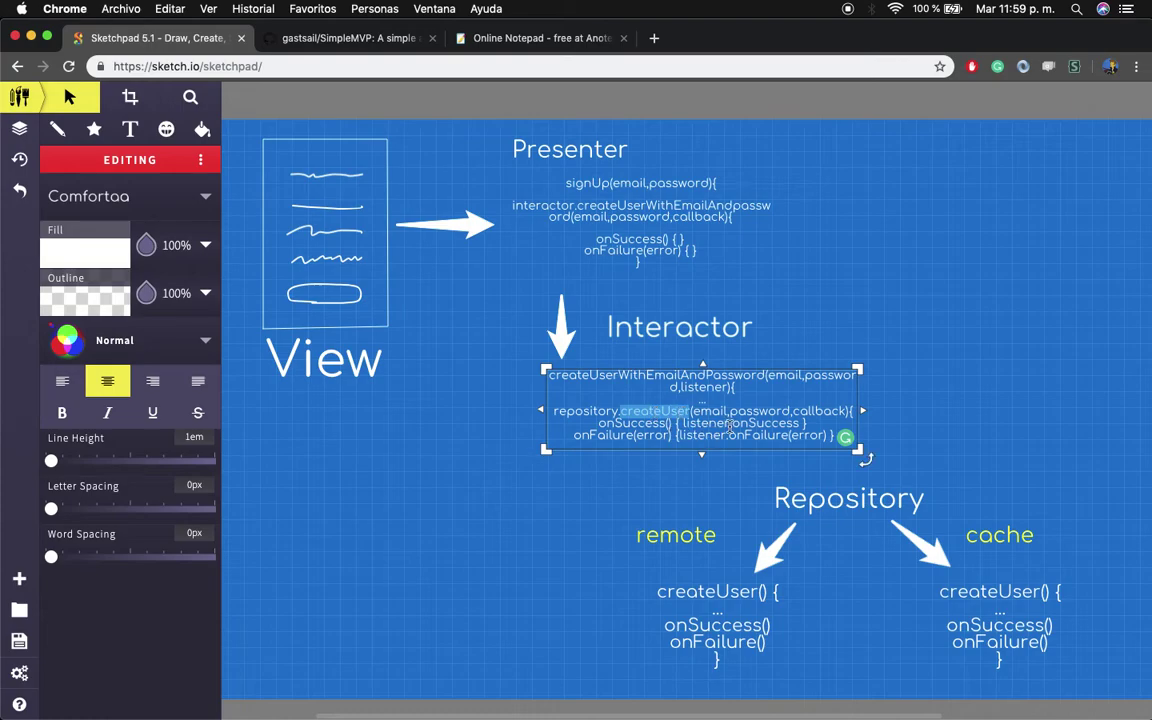
click(719, 421)
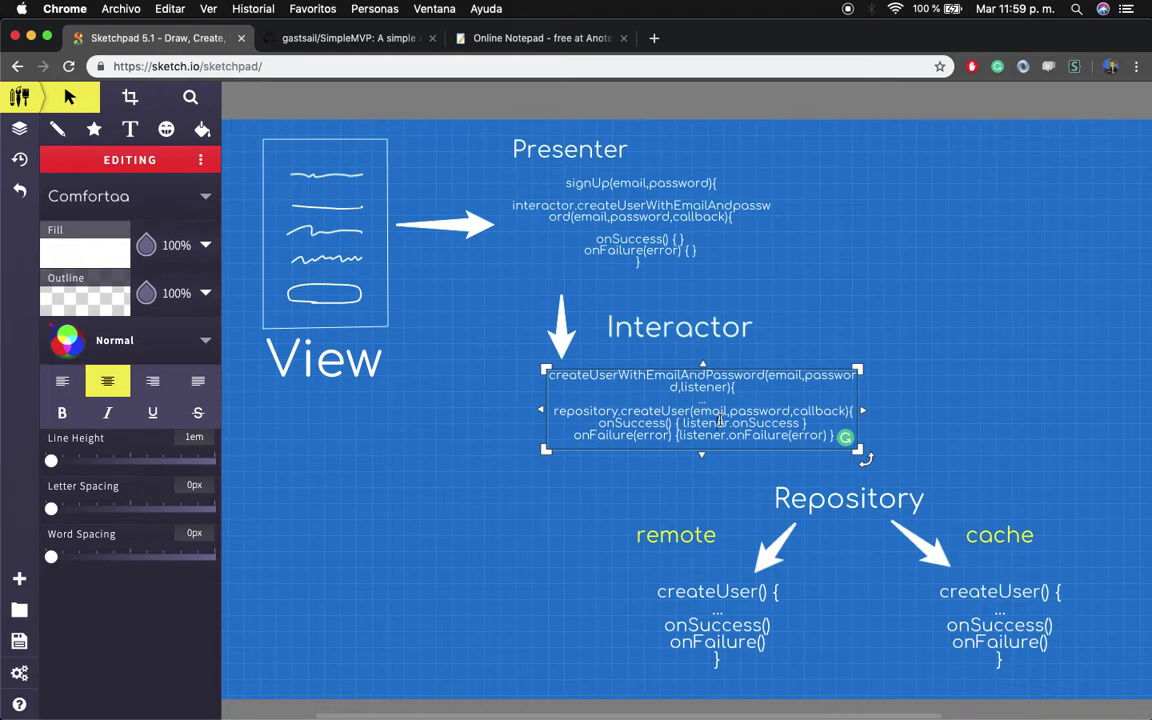
click(849, 498)
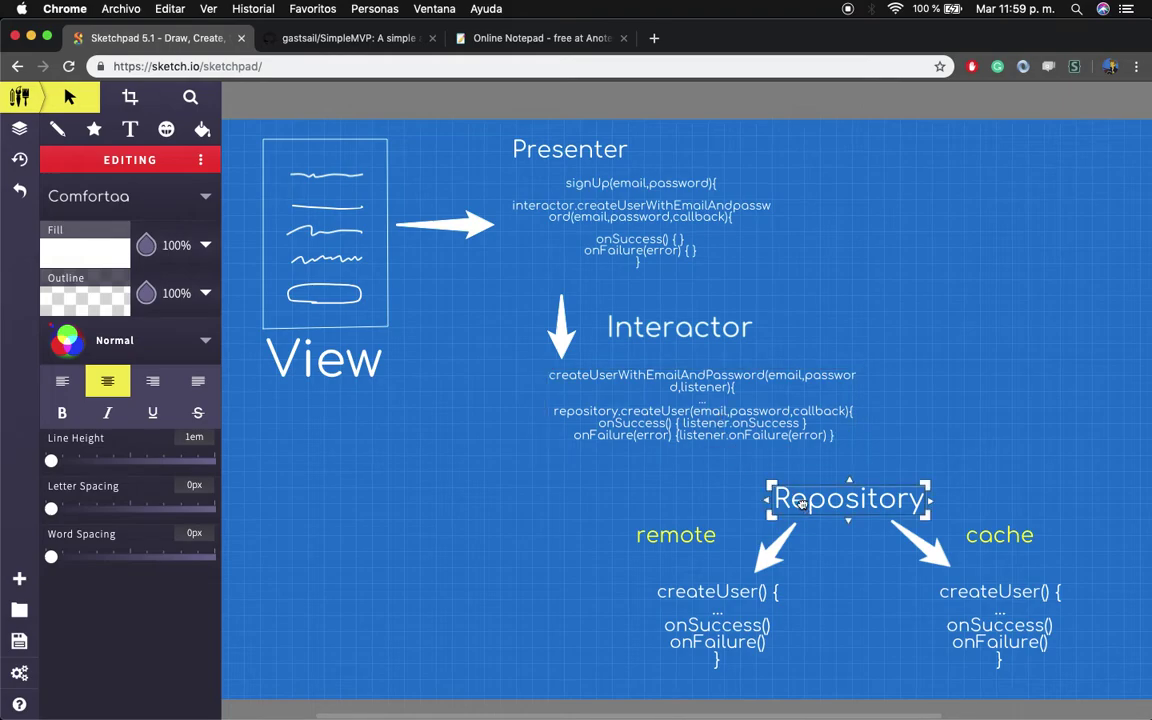
click(662, 413)
double_click(662, 412)
double_click(657, 411)
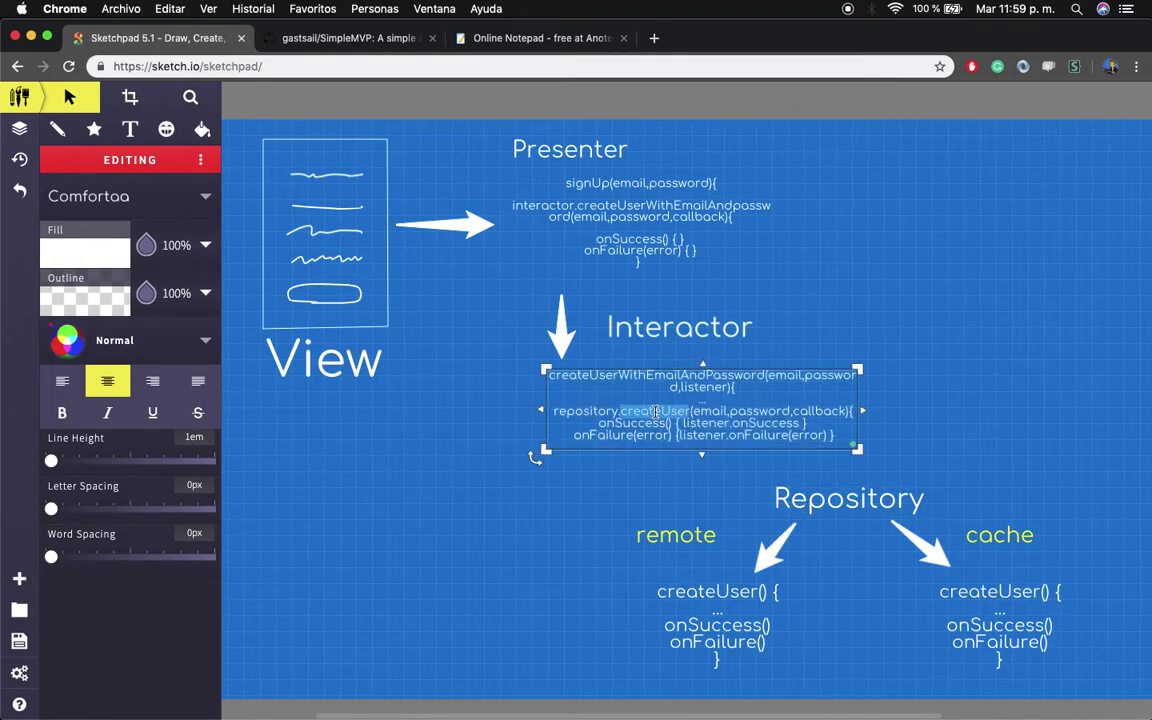
click(875, 510)
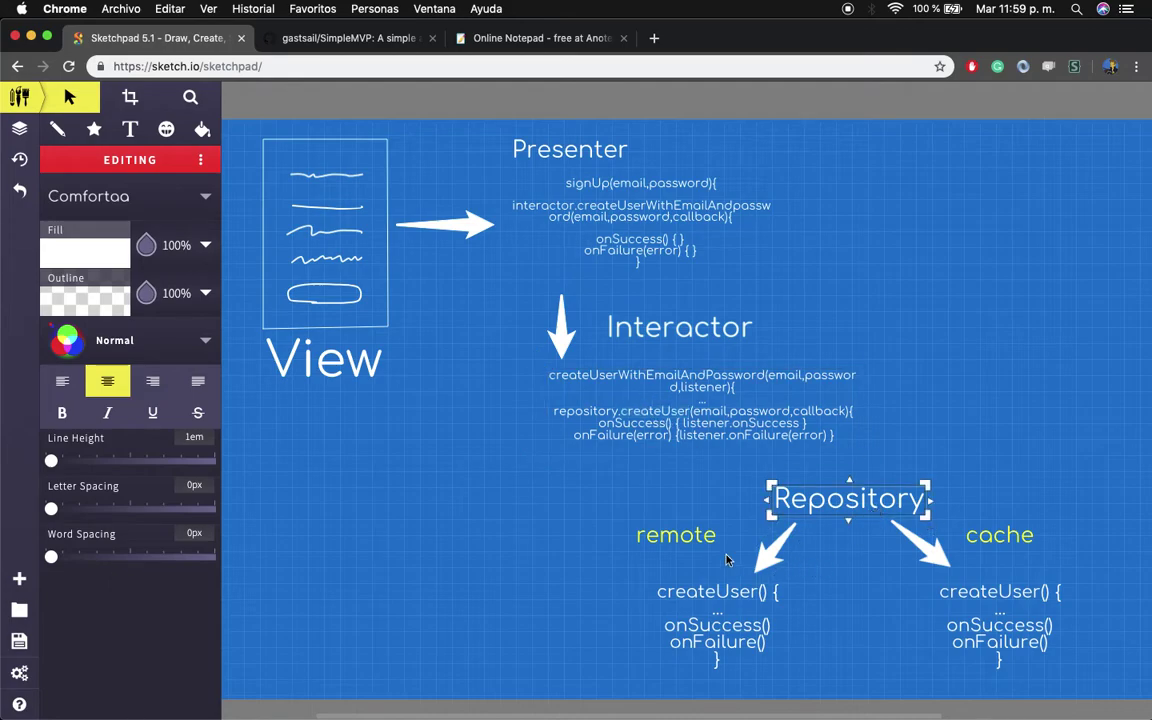
click(688, 548)
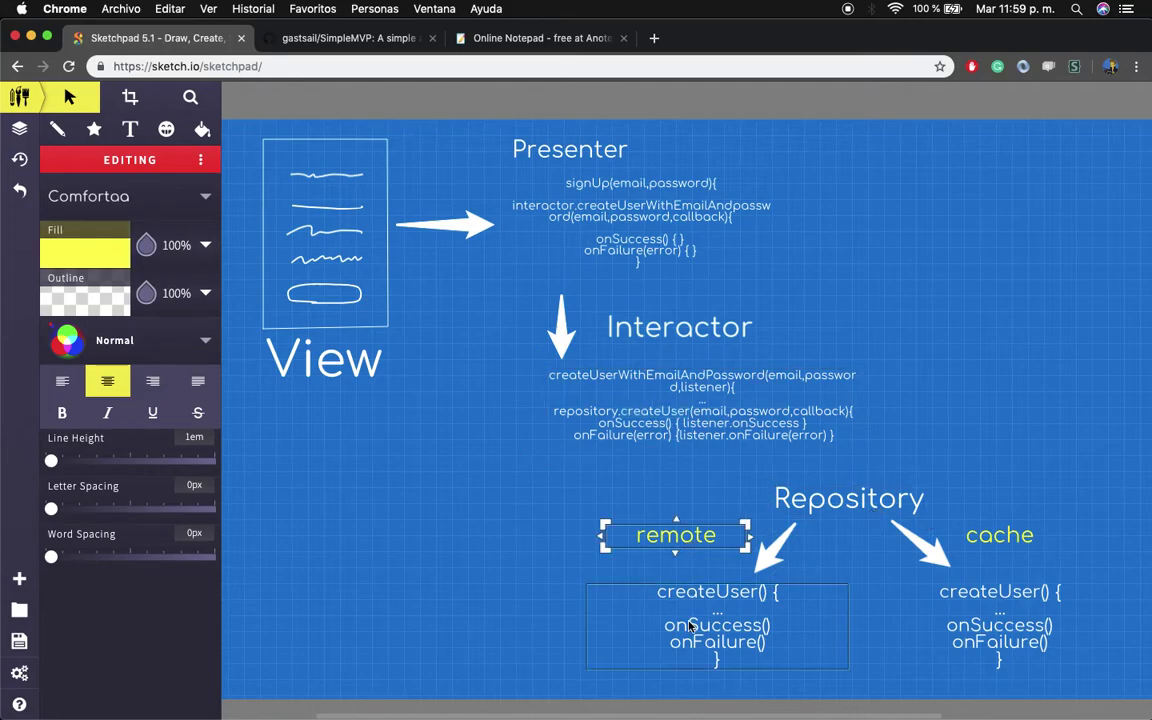
double_click(676, 621)
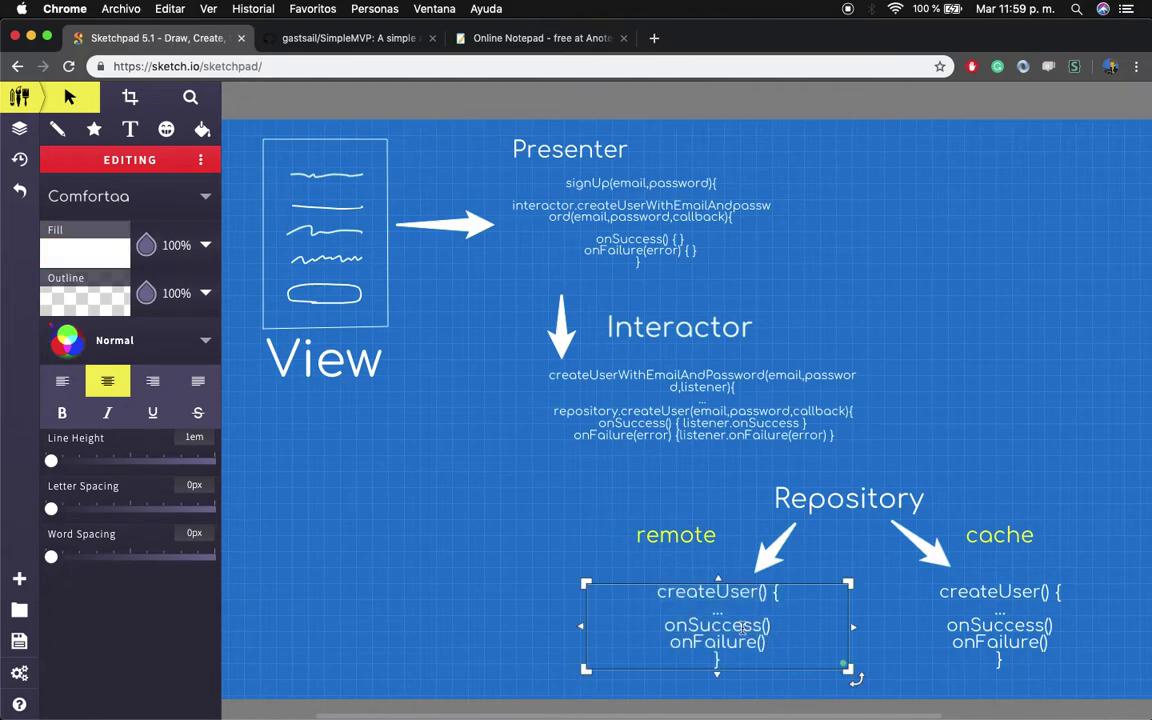
drag(771, 625, 662, 625)
drag(767, 642, 669, 642)
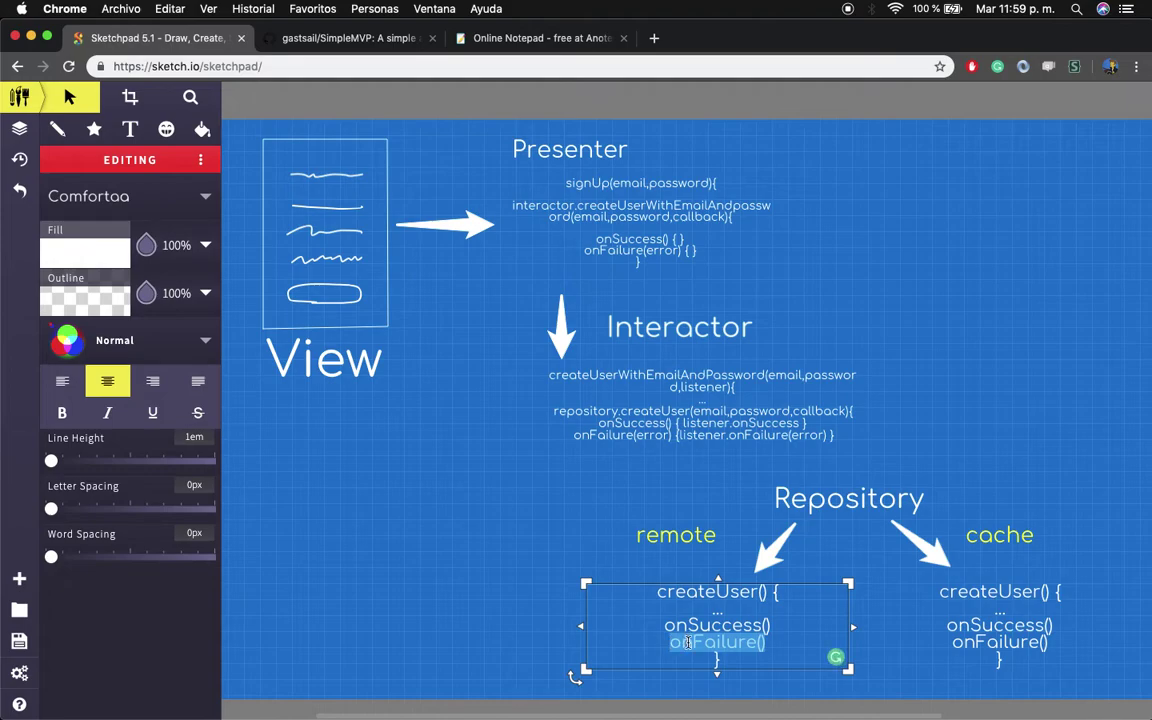
drag(677, 625, 765, 626)
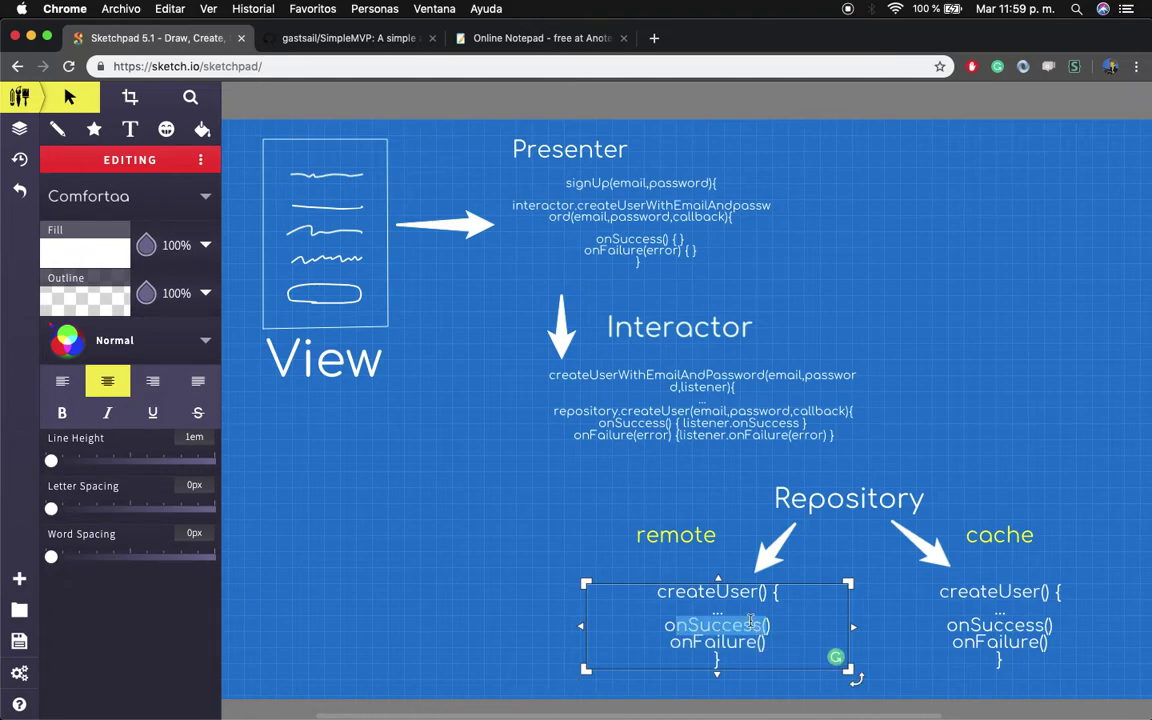
click(705, 435)
Highlight listener.onSuccess in the Interactor code and the matching onSuccess() line in the Presenter
double_click(620, 422)
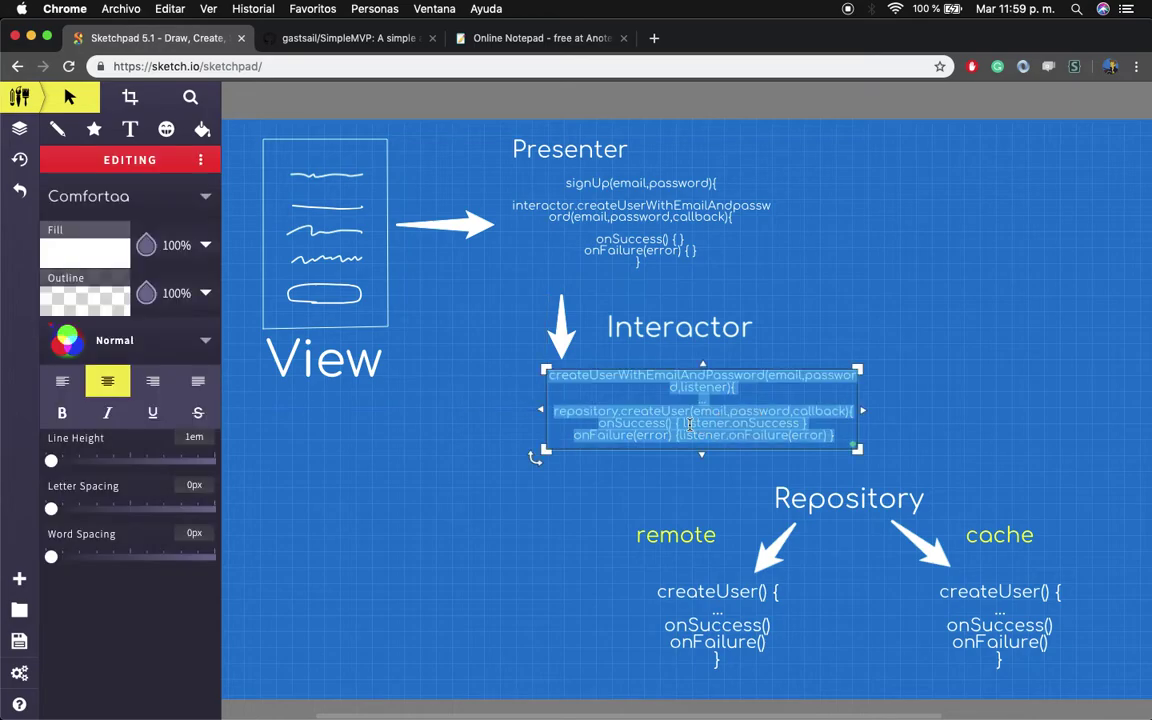
click(620, 422)
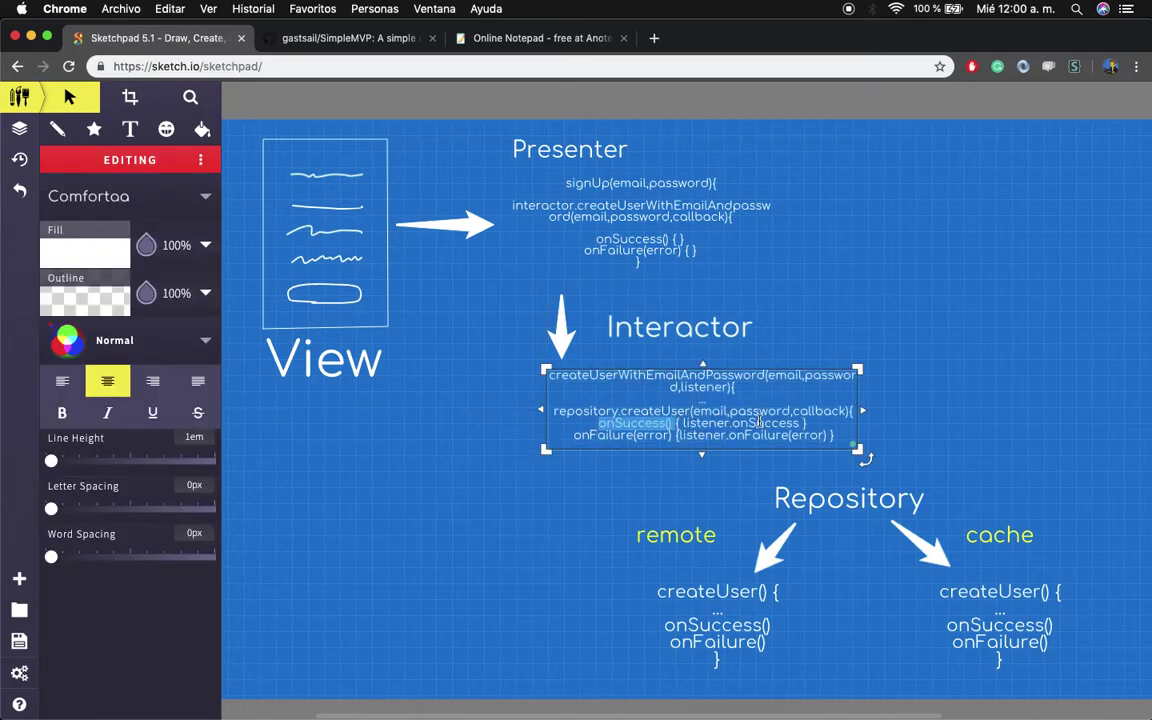
drag(806, 423, 682, 421)
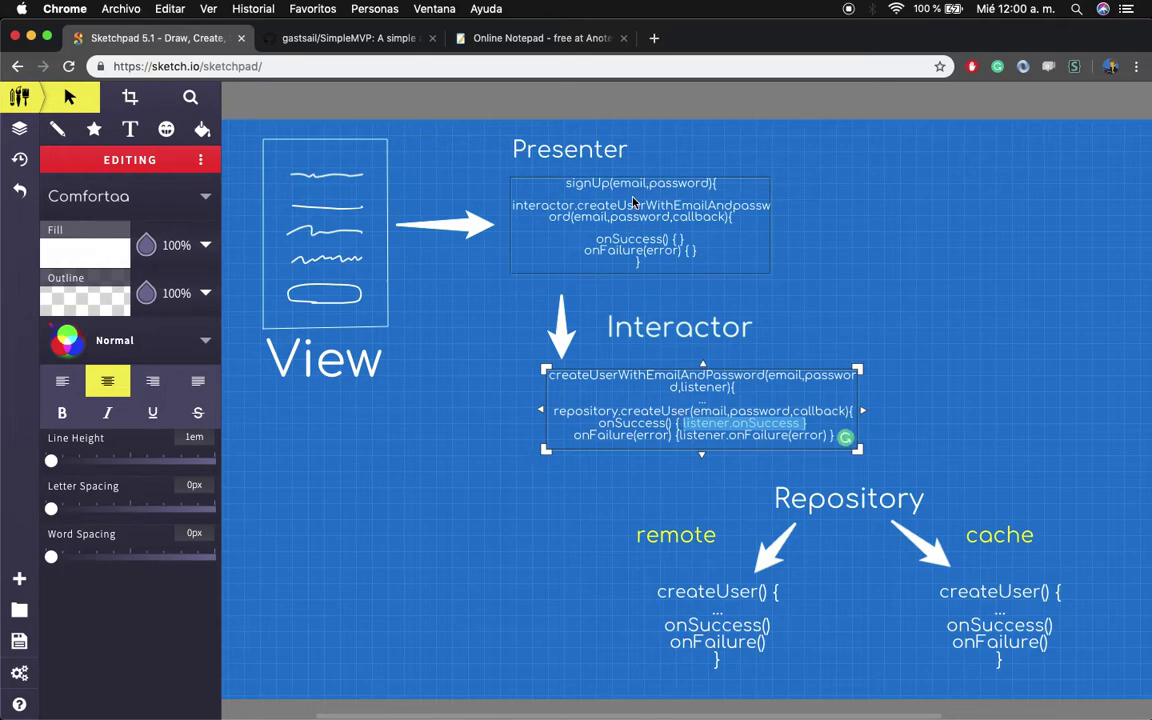
click(573, 195)
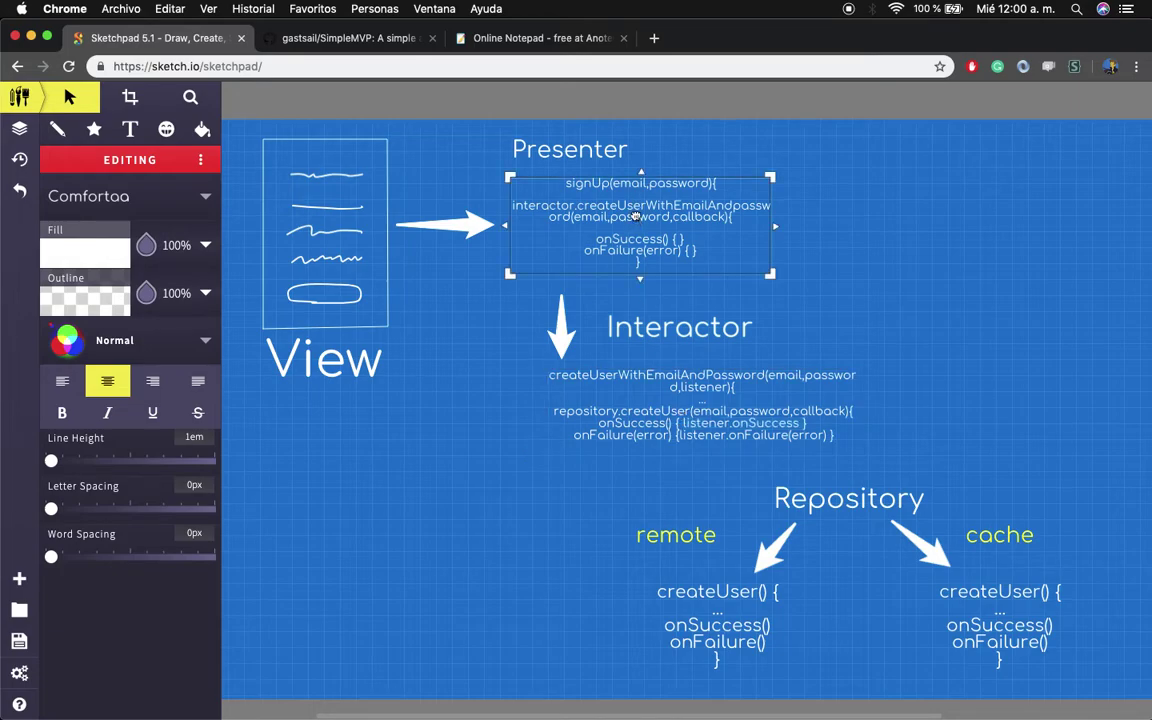
drag(590, 239, 686, 240)
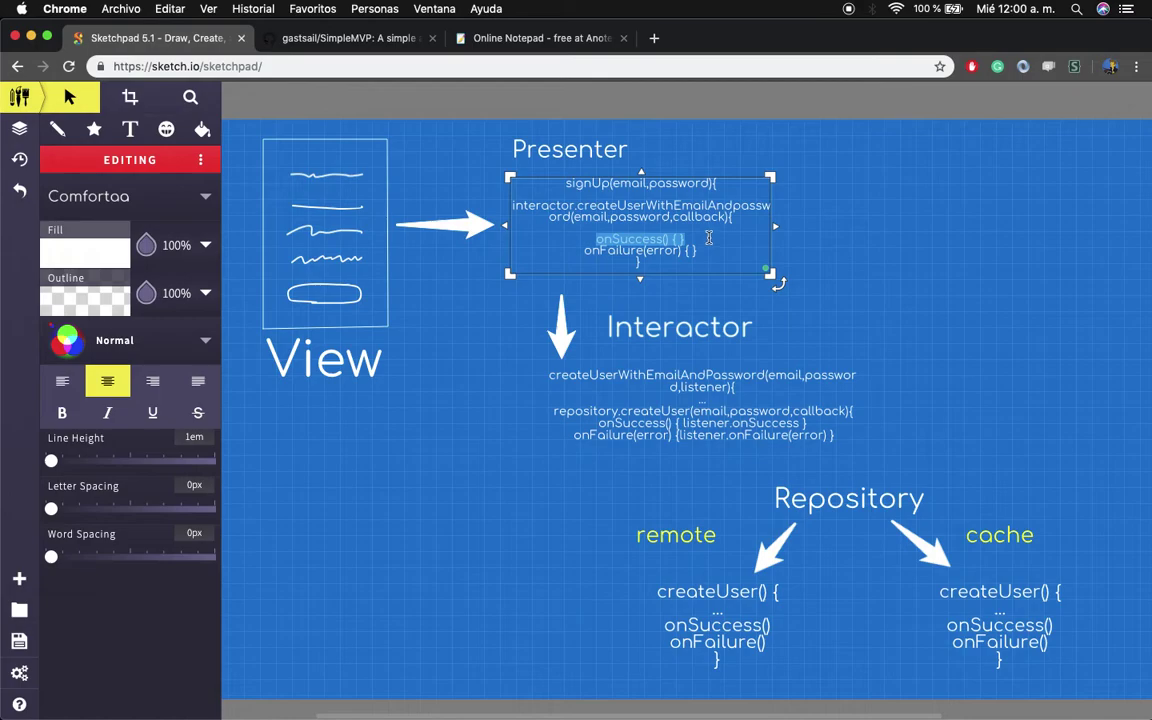
Step through the remote and Interactor blocks, then mark the Presenter's onSuccess() { } line
click(697, 637)
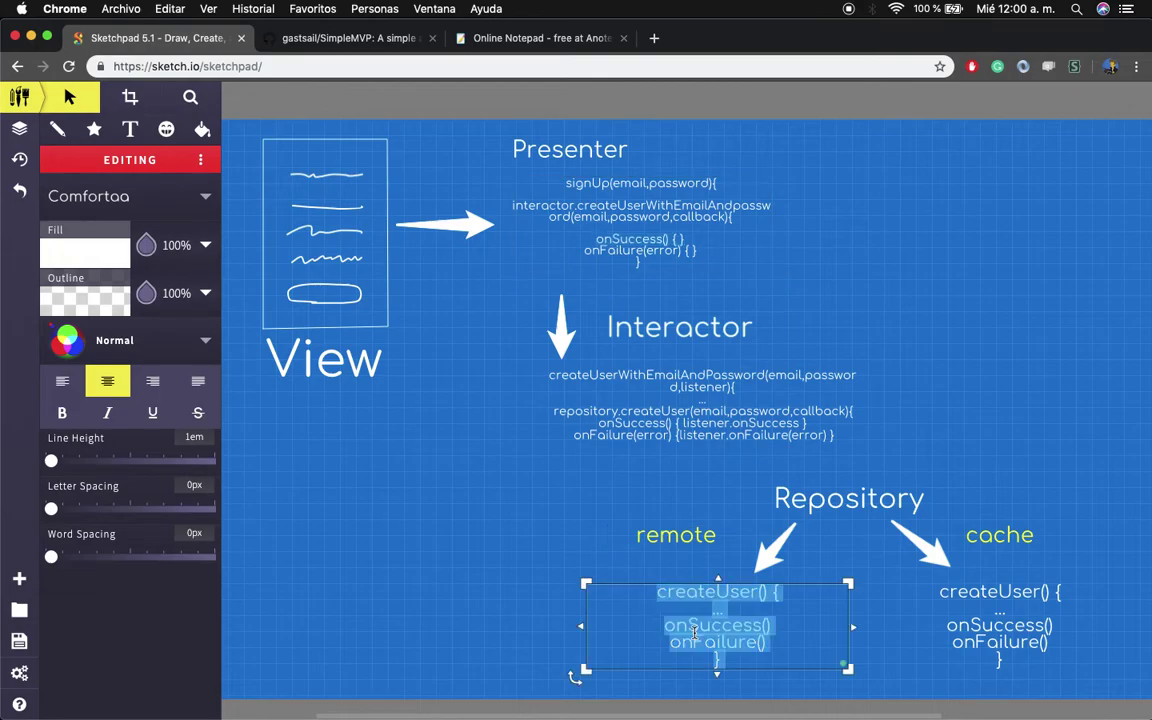
click(690, 395)
click(583, 203)
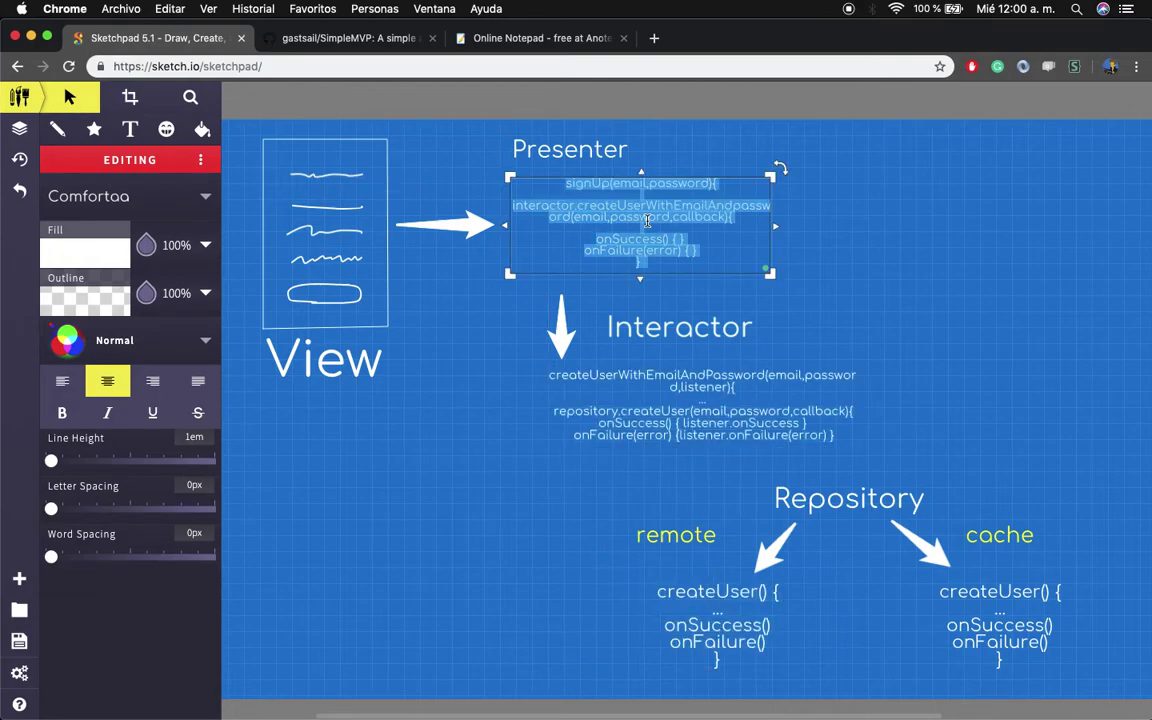
click(630, 236)
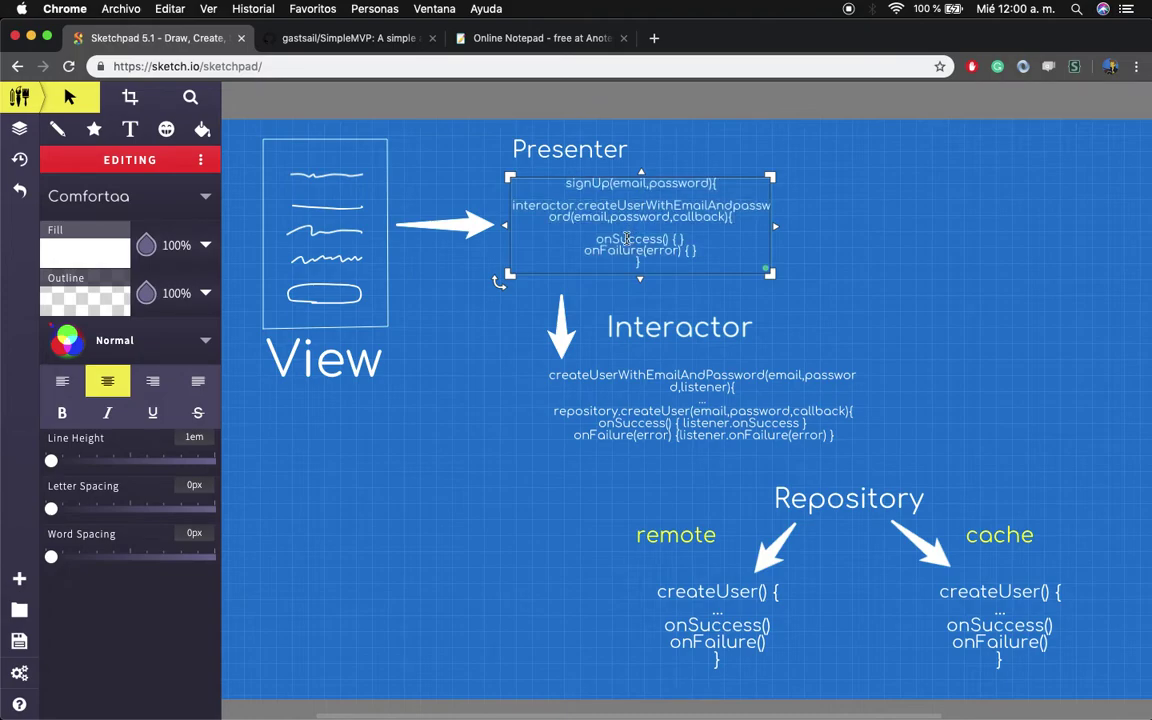
drag(596, 239, 688, 237)
mouse_move(697, 235)
mouse_down()
mouse_move(633, 239)
mouse_move(717, 239)
mouse_up()
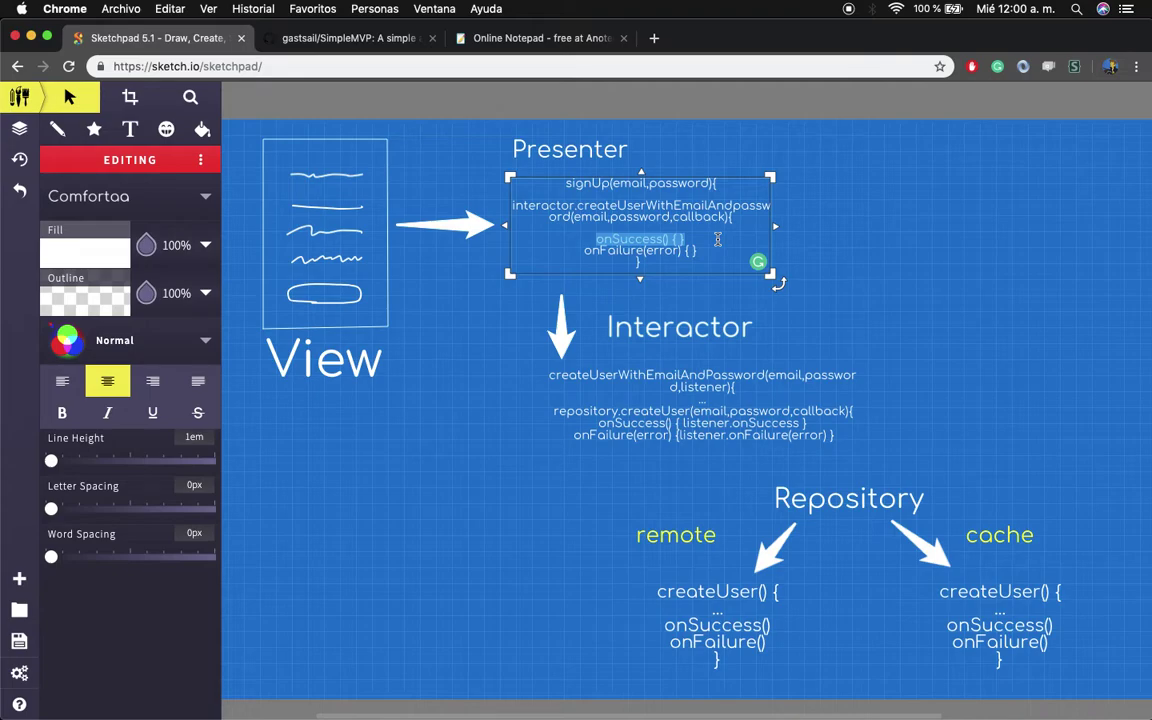
Try writing view.navigateToMain inside onSuccess(), erase it, and finish editing the Presenter block
click(755, 236)
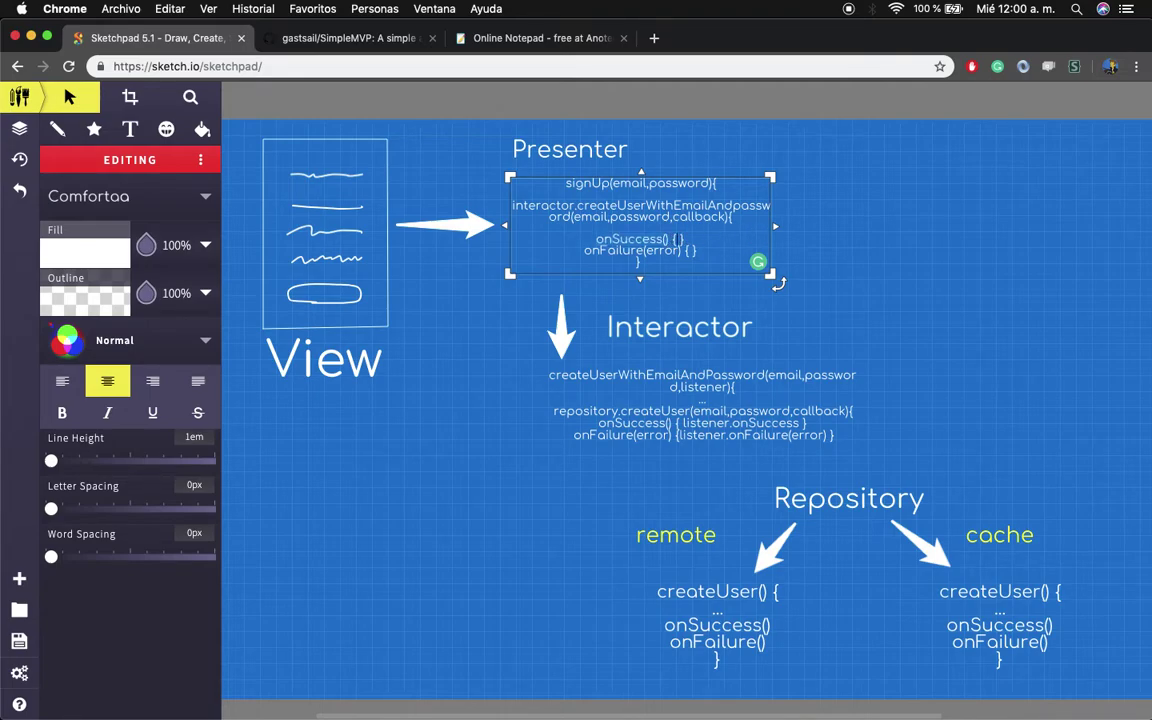
key(Down)
key(Down)
text(view.na)
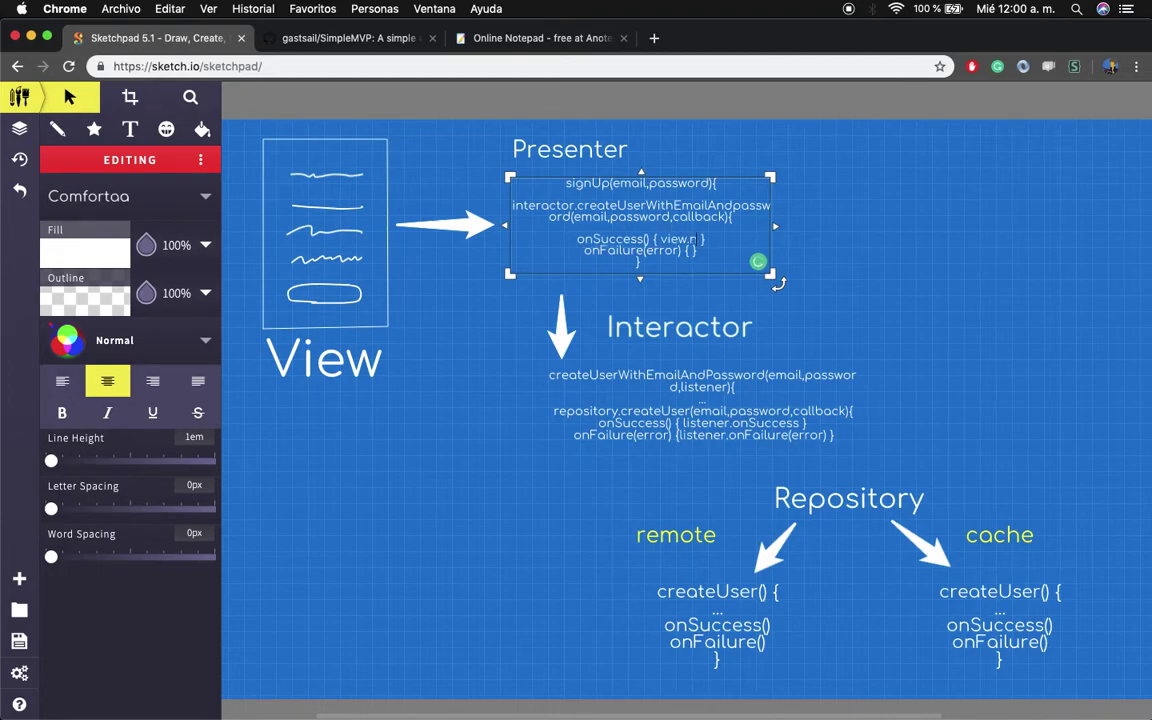
text(vigate)
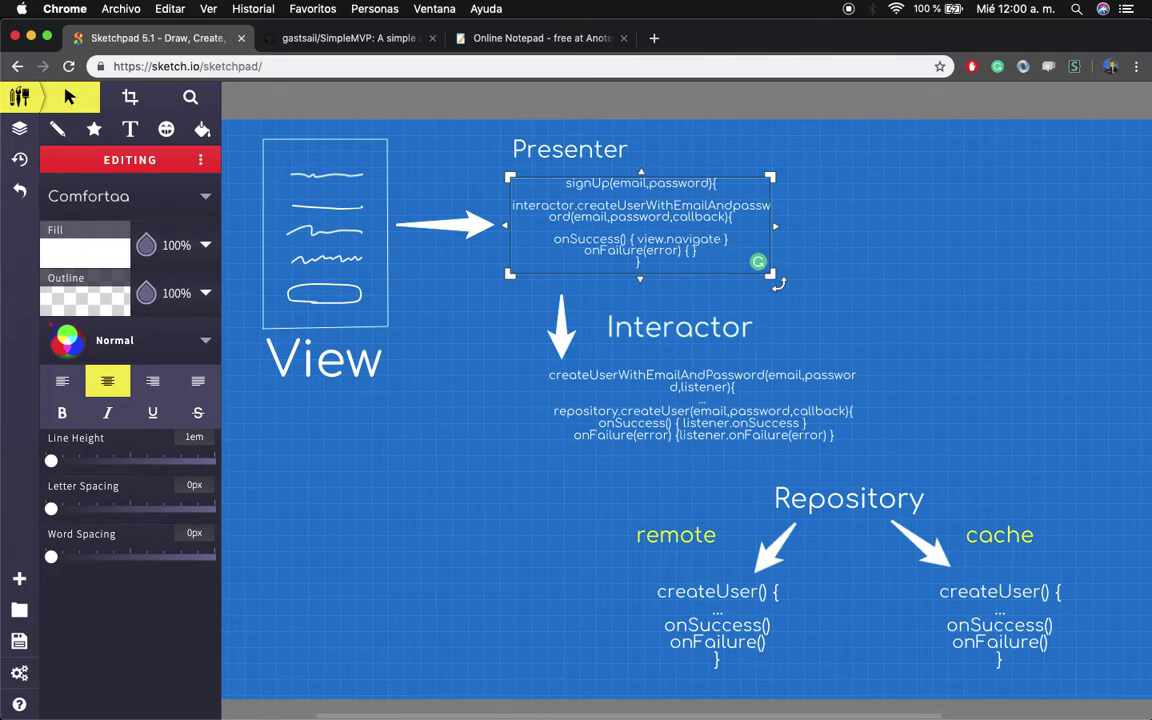
text(ToMain)
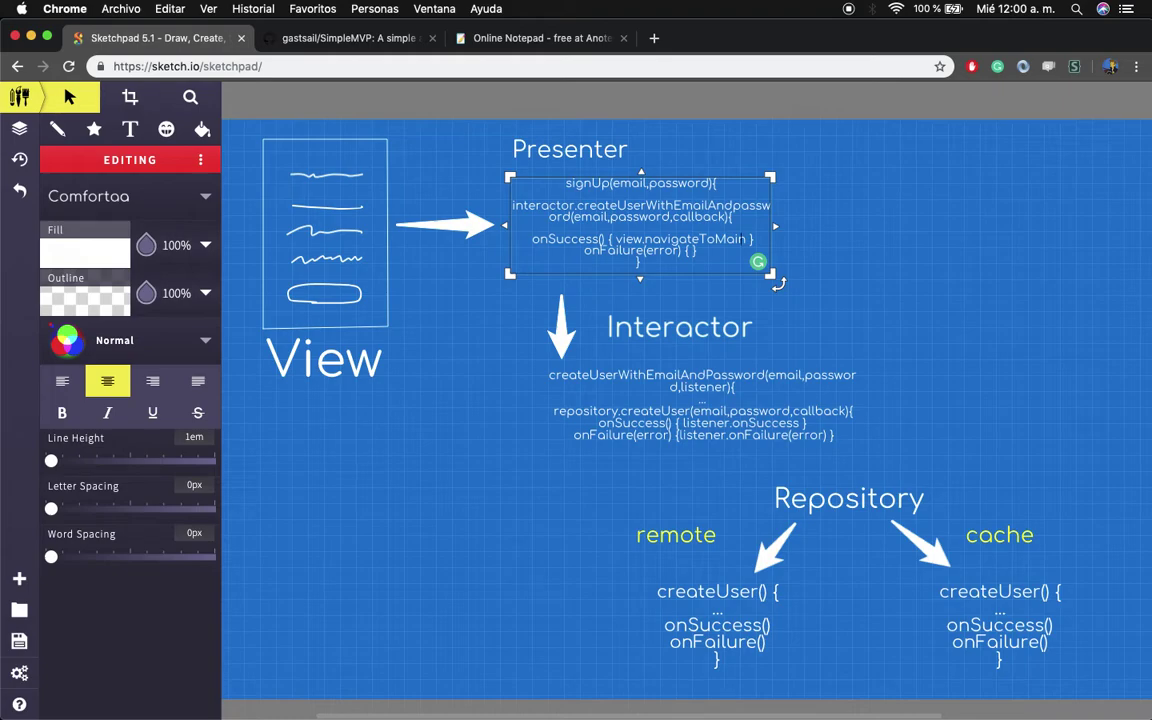
key(BackSpace)
key(BackSpace)
key(BackSpace)
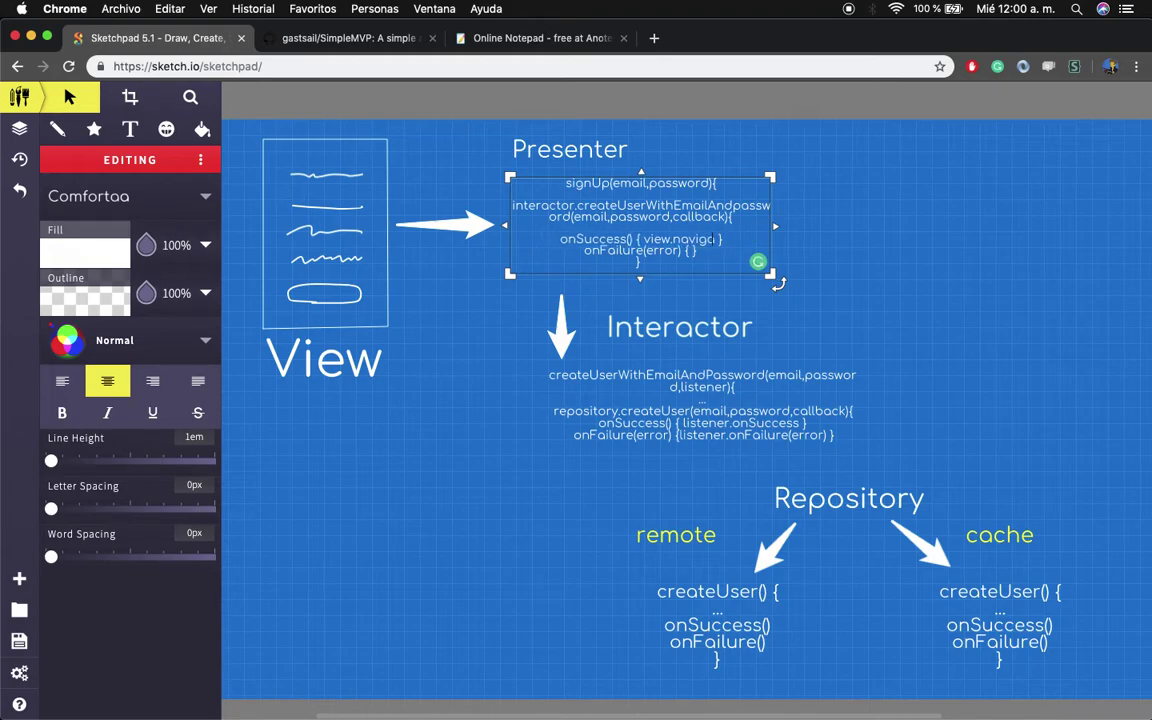
key(BackSpace)
key(BackSpace)
key(BackSpace)
key(BackSpace)
key(BackSpace)
key(BackSpace)
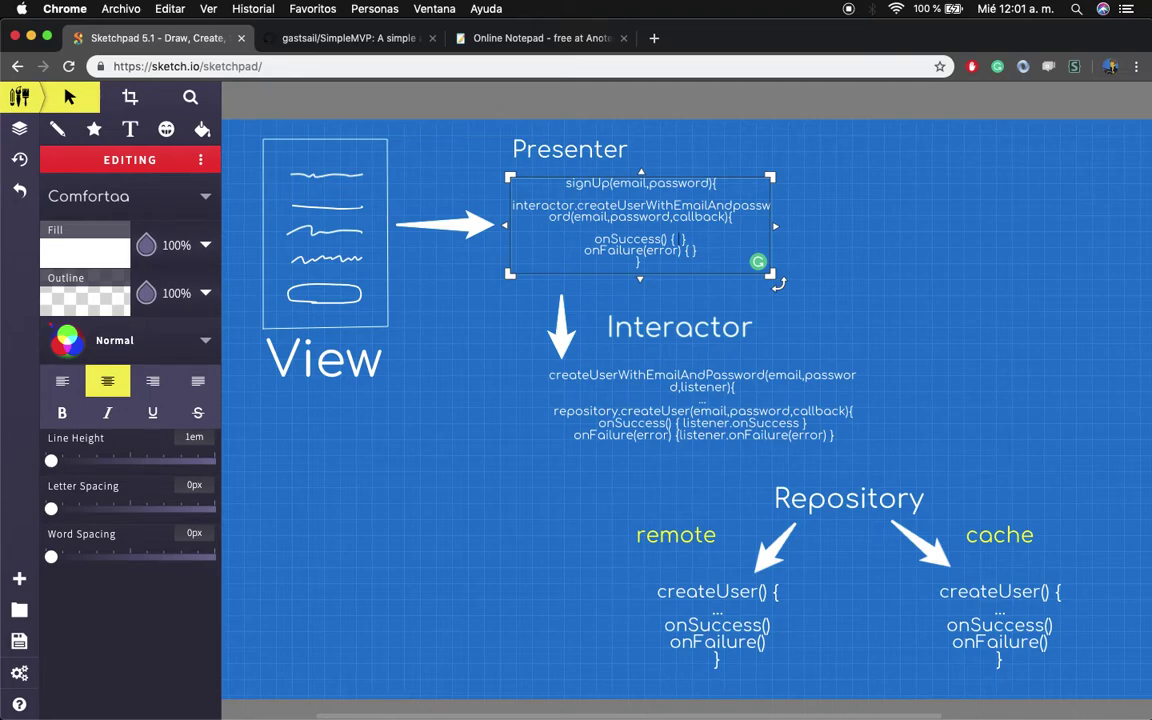
click(495, 366)
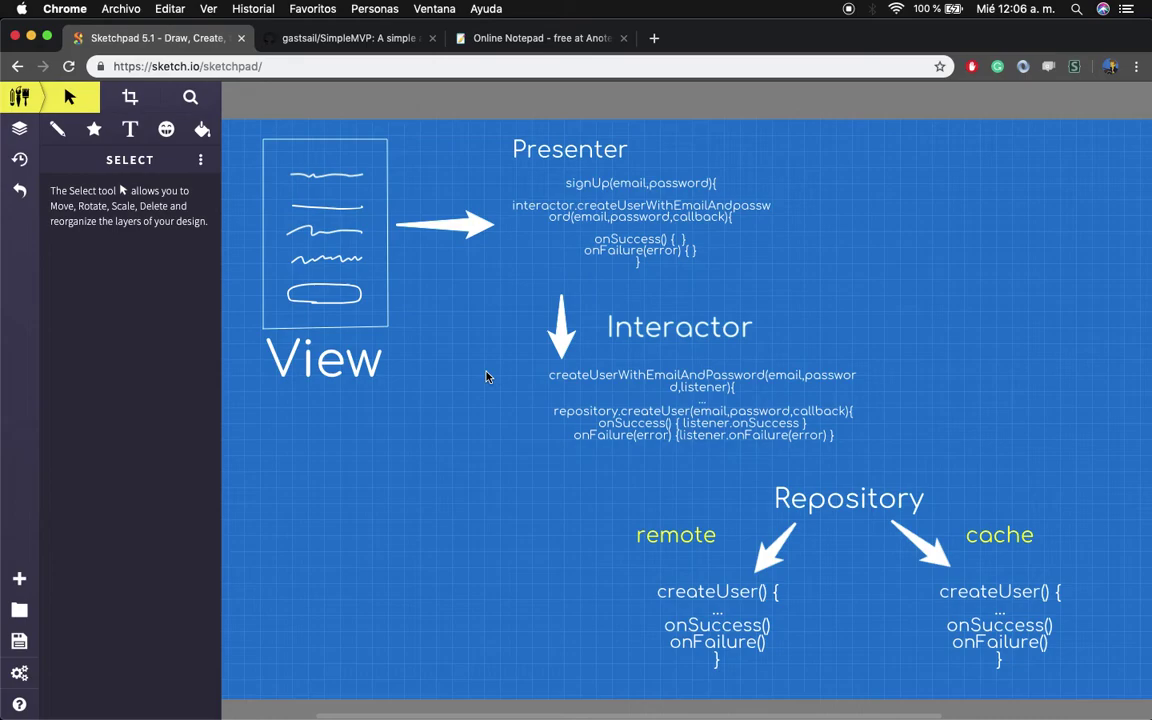
In Sketchpad, select the View phone wireframe outline, its View label, then the oval inside it
scroll(486, 376, down, 3)
scroll(486, 376, up, 4)
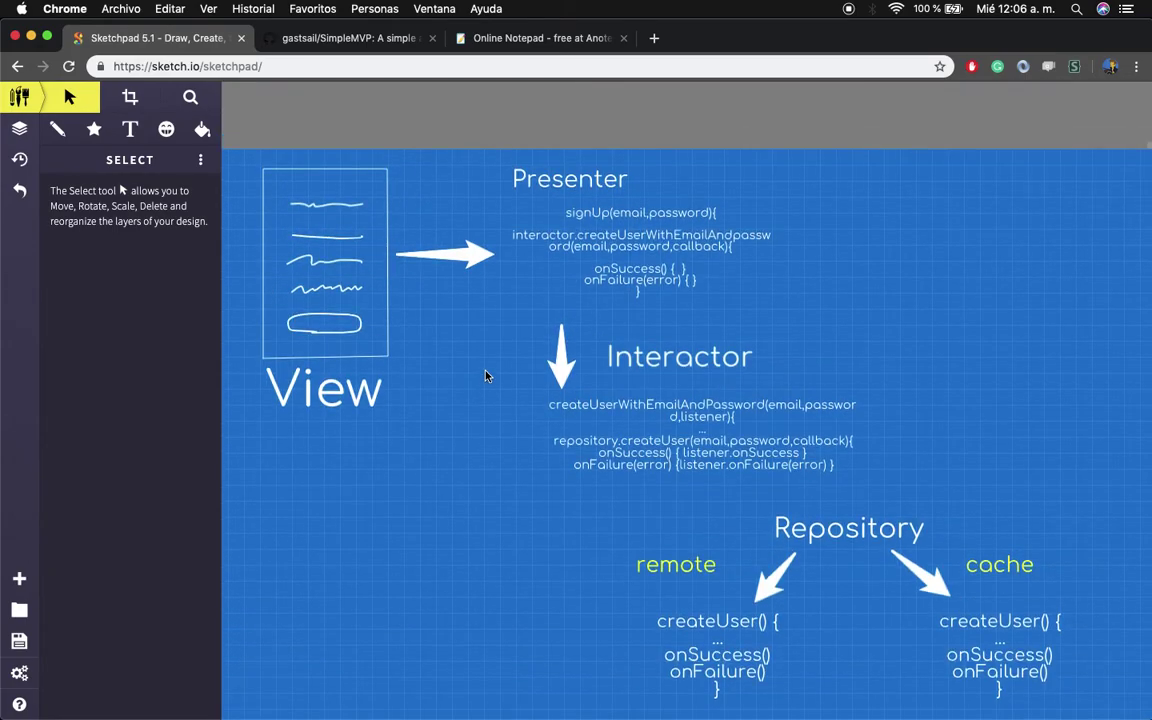
scroll(486, 376, down, 2)
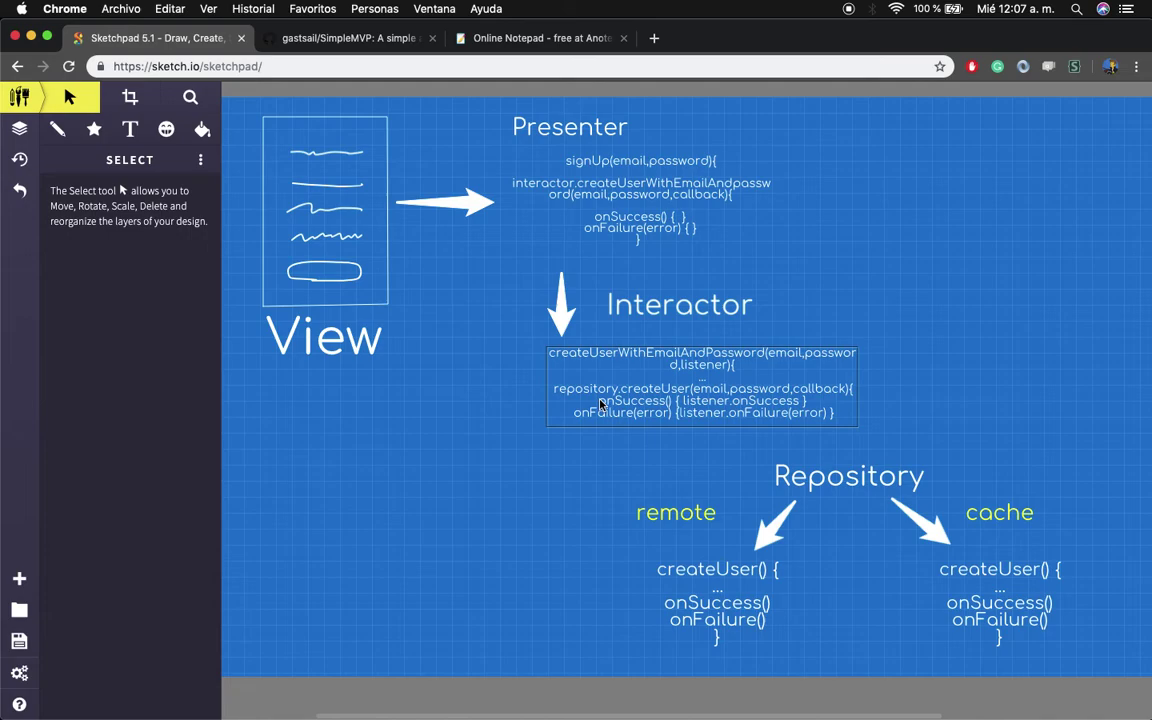
click(385, 292)
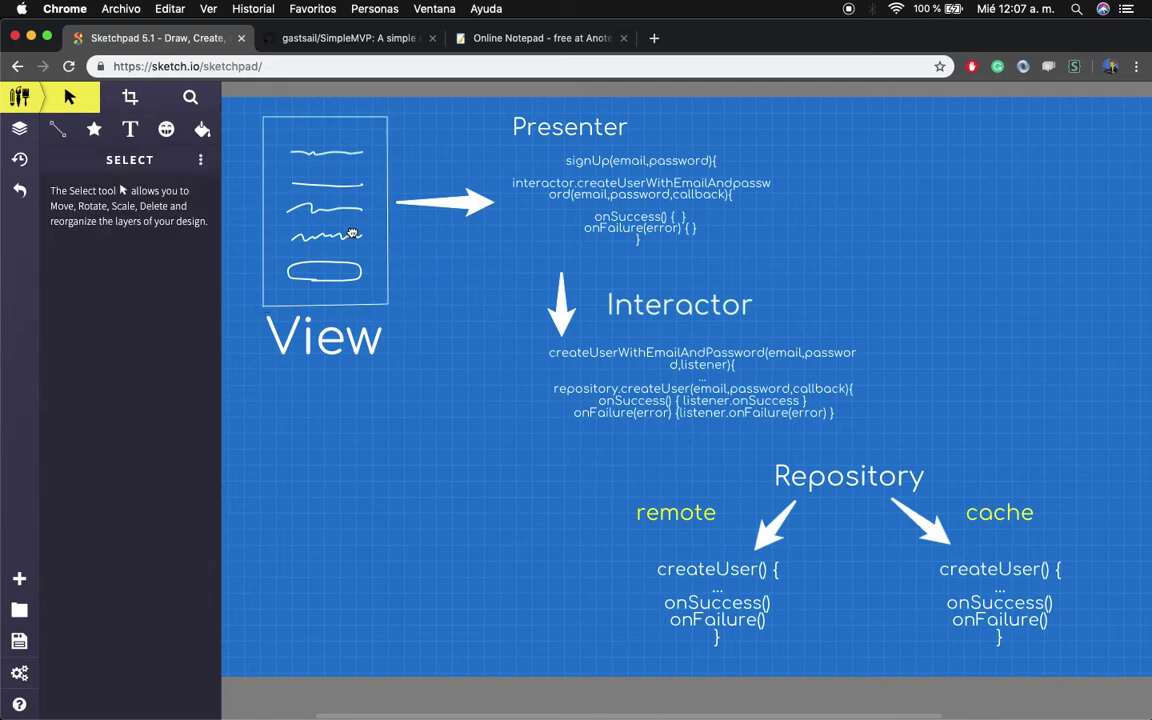
click(283, 315)
click(315, 289)
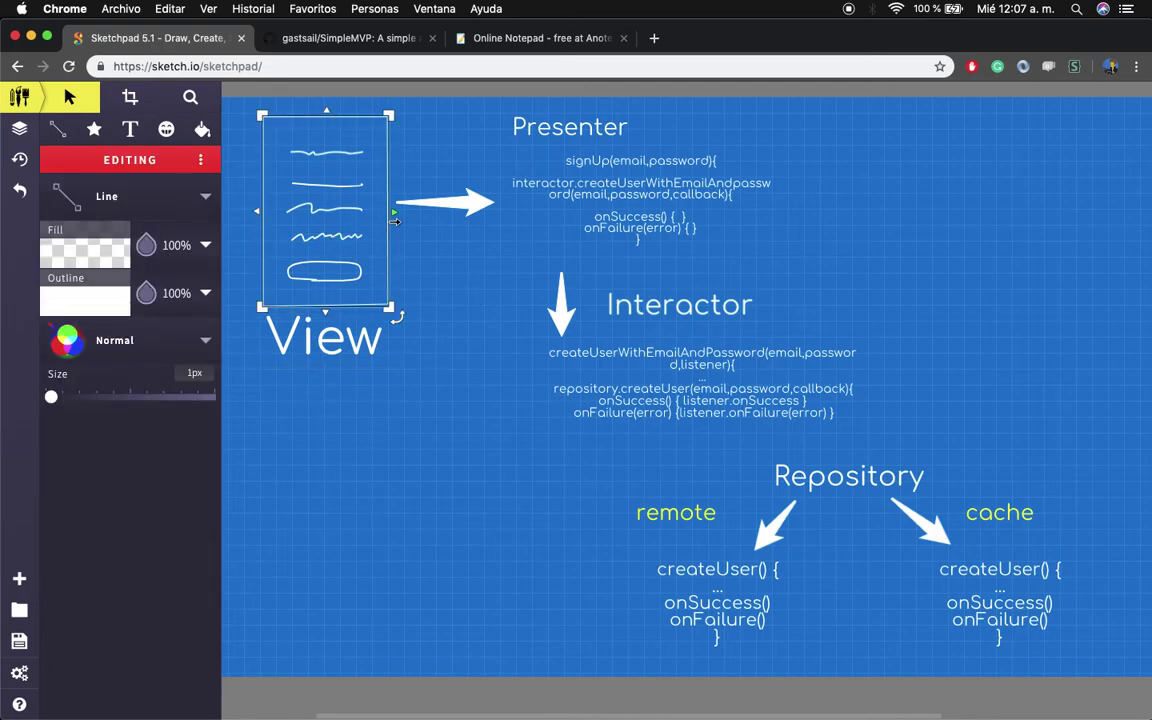
scroll(474, 265, down, 1)
scroll(474, 265, up, 2)
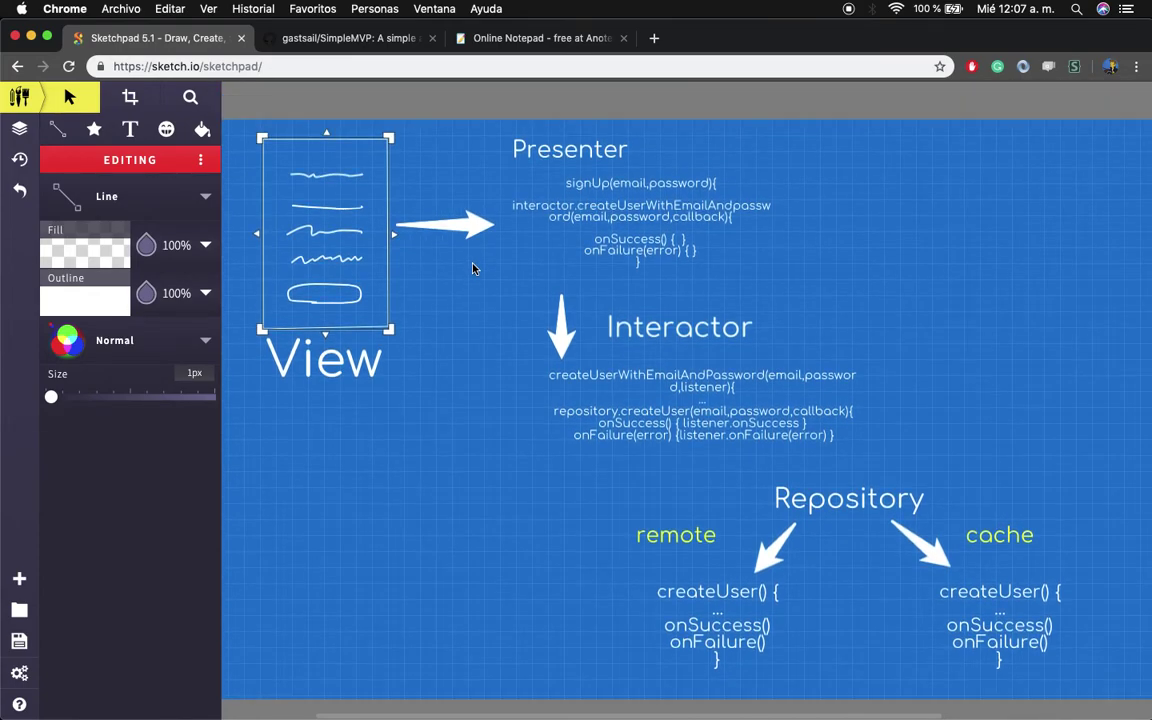
click(320, 292)
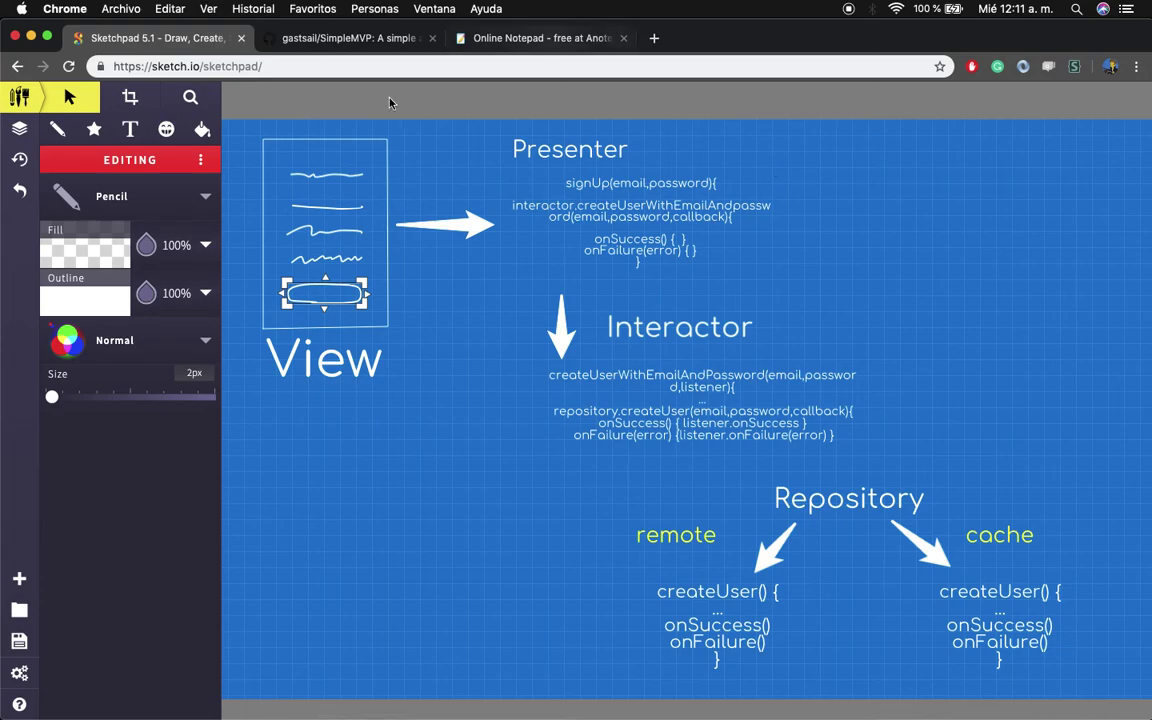
Load justanormaldev.com in a new browser tab and scroll through its home page
click(654, 38)
text(js)
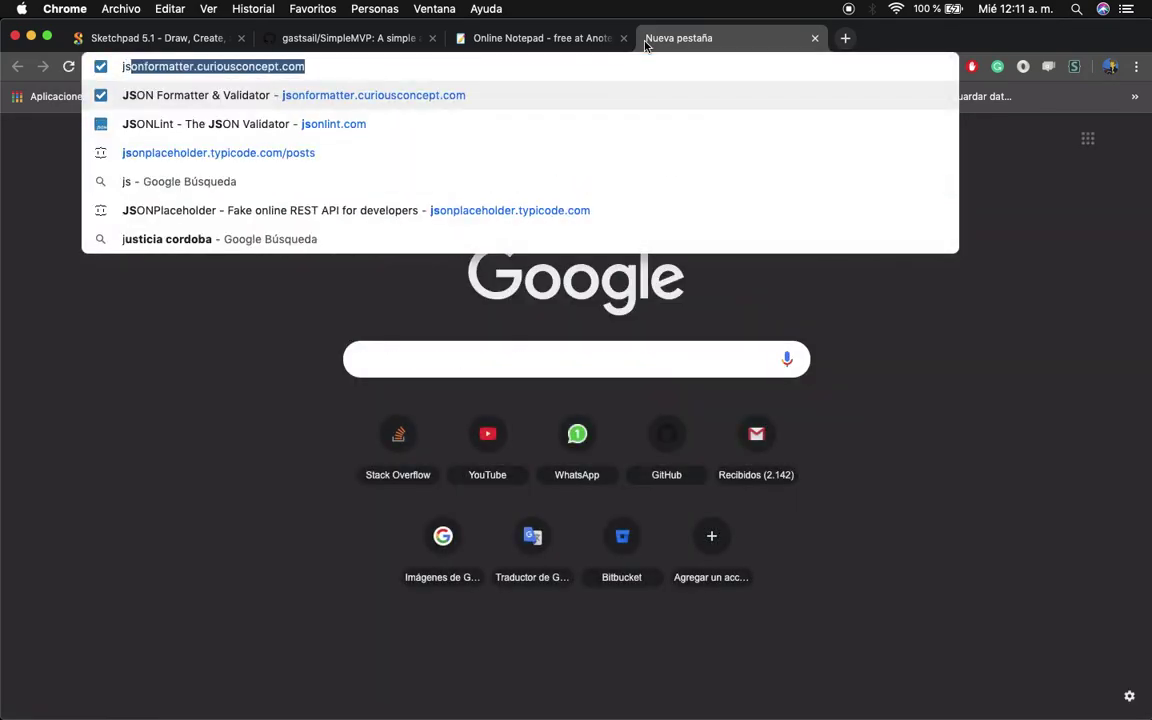
key(Down)
key(Return)
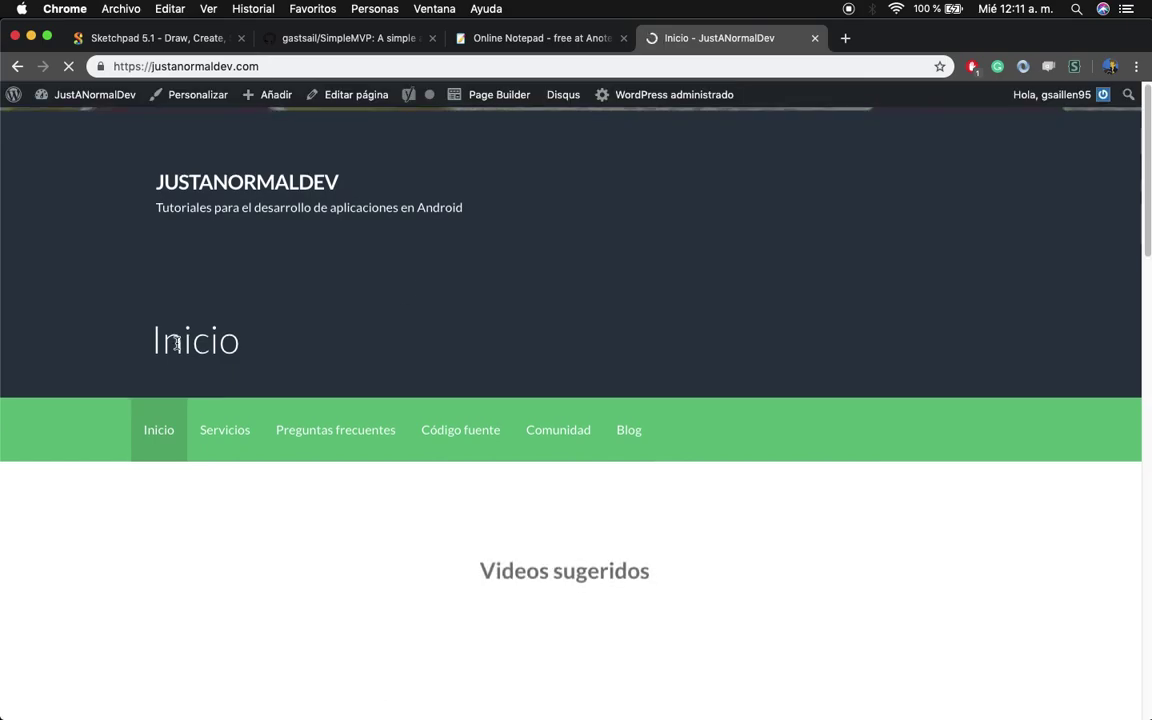
scroll(175, 340, down, 1)
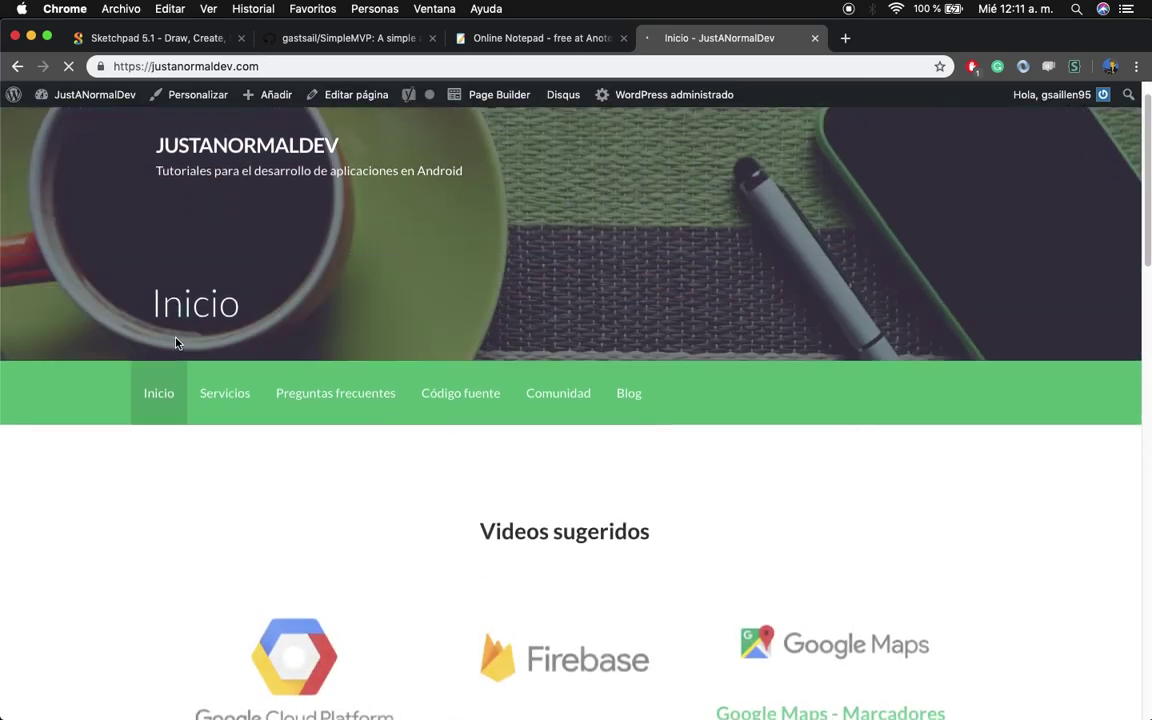
scroll(175, 342, down, 3)
scroll(175, 342, down, 5)
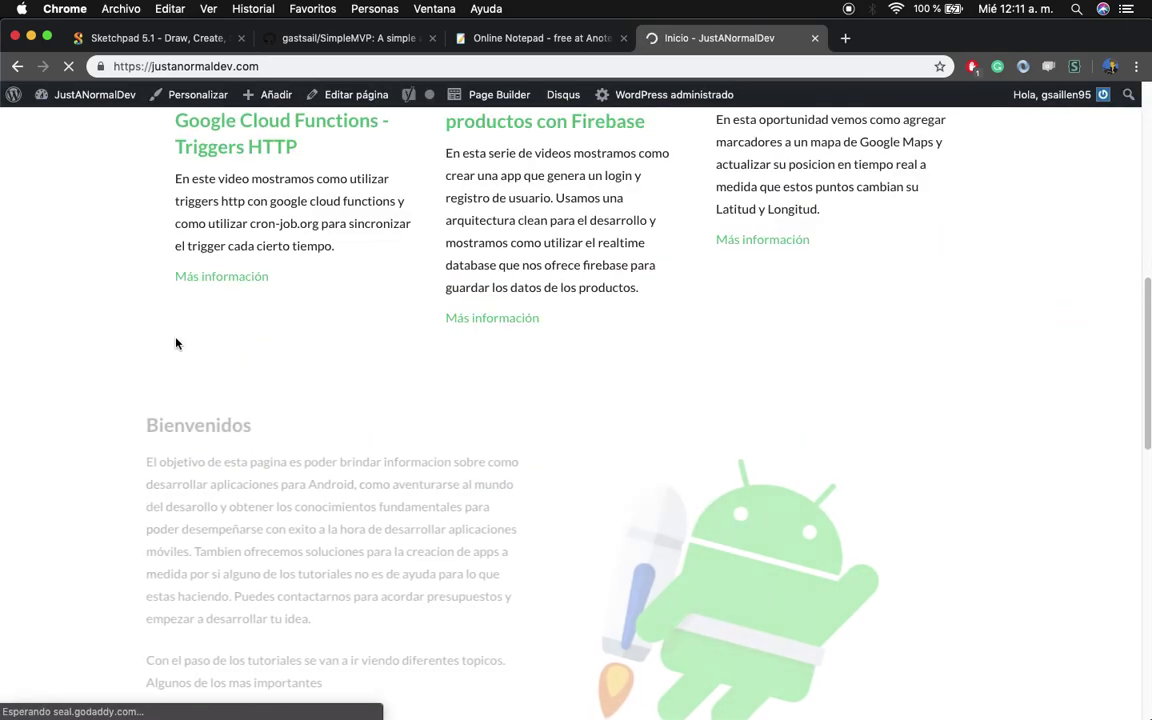
scroll(175, 343, down, 5)
scroll(75, 383, down, 2)
scroll(335, 447, up, 15)
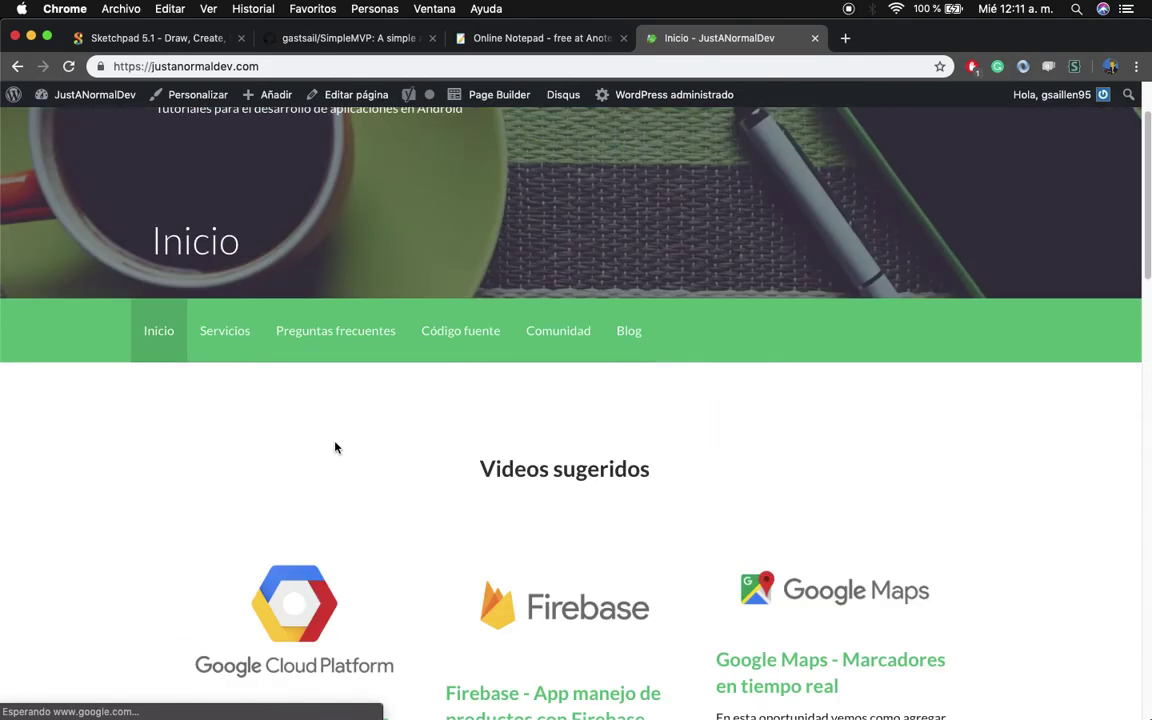
Go to the Código fuente page listing Firebase through Utilidades Android sources
click(449, 335)
scroll(167, 429, down, 3)
scroll(408, 420, down, 3)
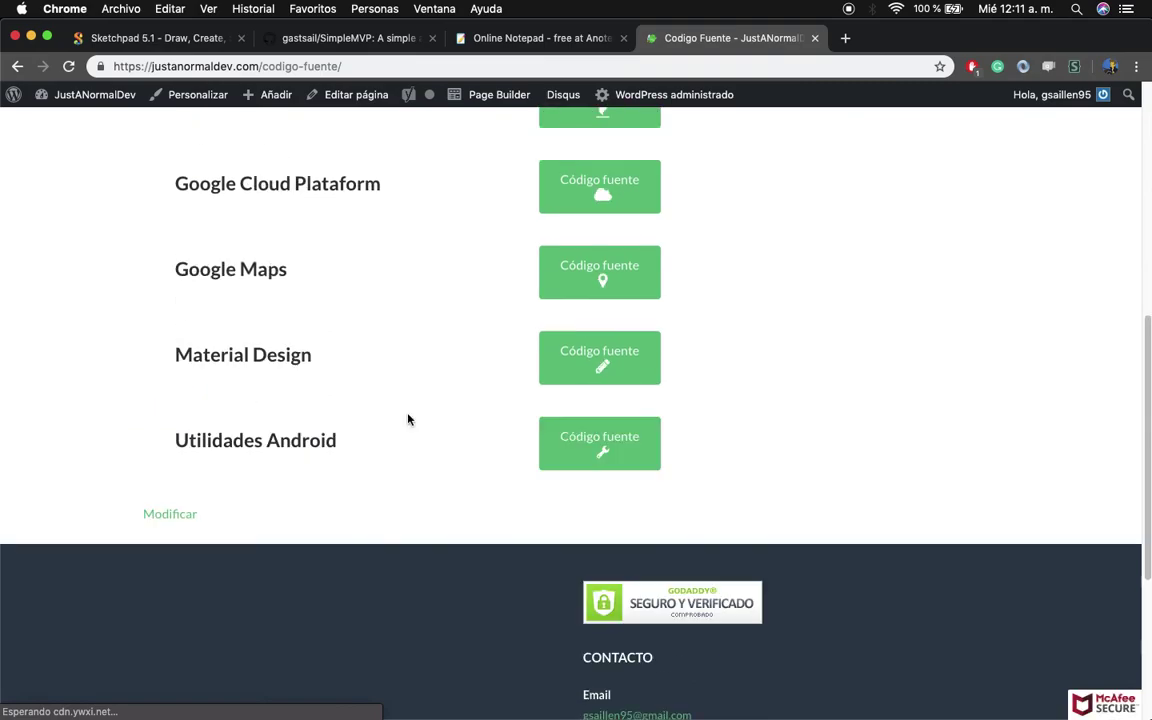
scroll(408, 420, up, 3)
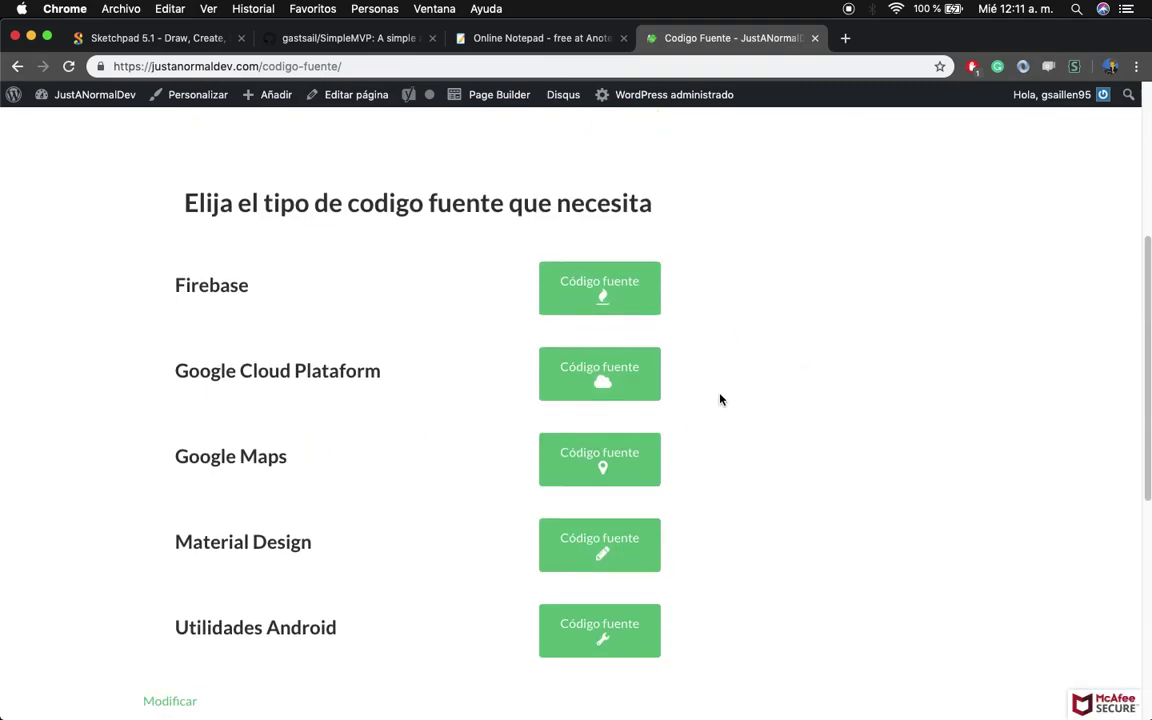
Open the Firebase source code page in its own tab and close the Código fuente tab
click(604, 298)
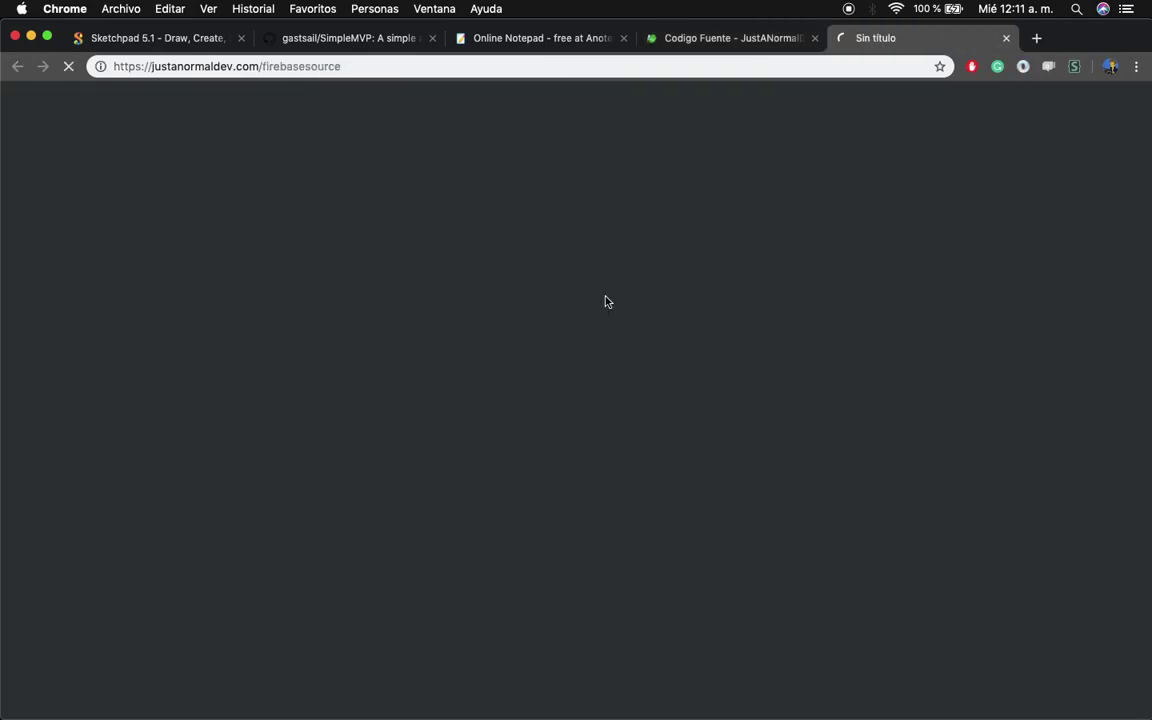
click(785, 40)
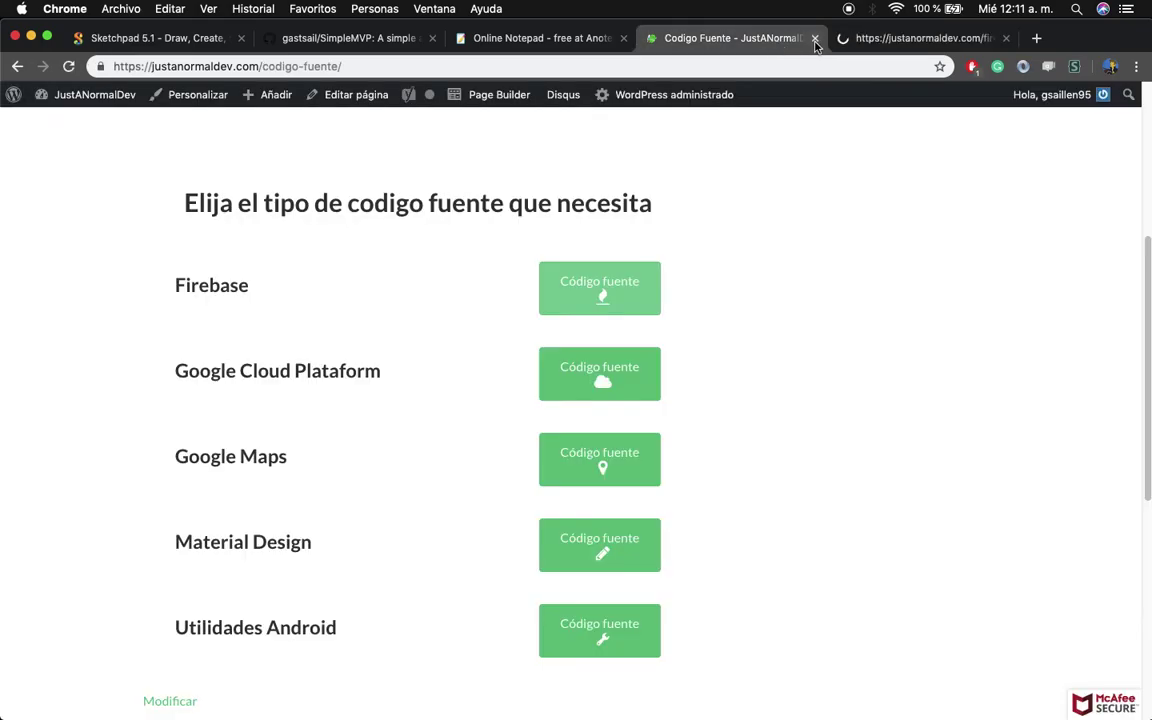
click(815, 39)
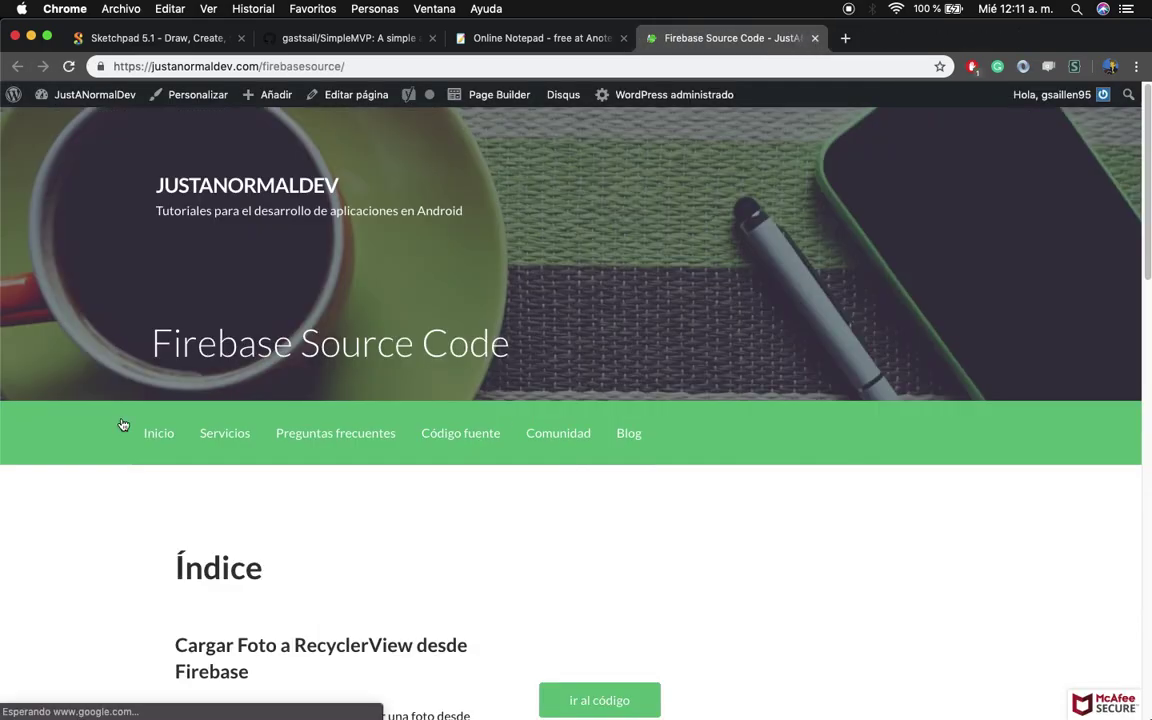
scroll(118, 410, down, 5)
scroll(123, 398, down, 2)
scroll(123, 396, down, 3)
scroll(125, 397, down, 10)
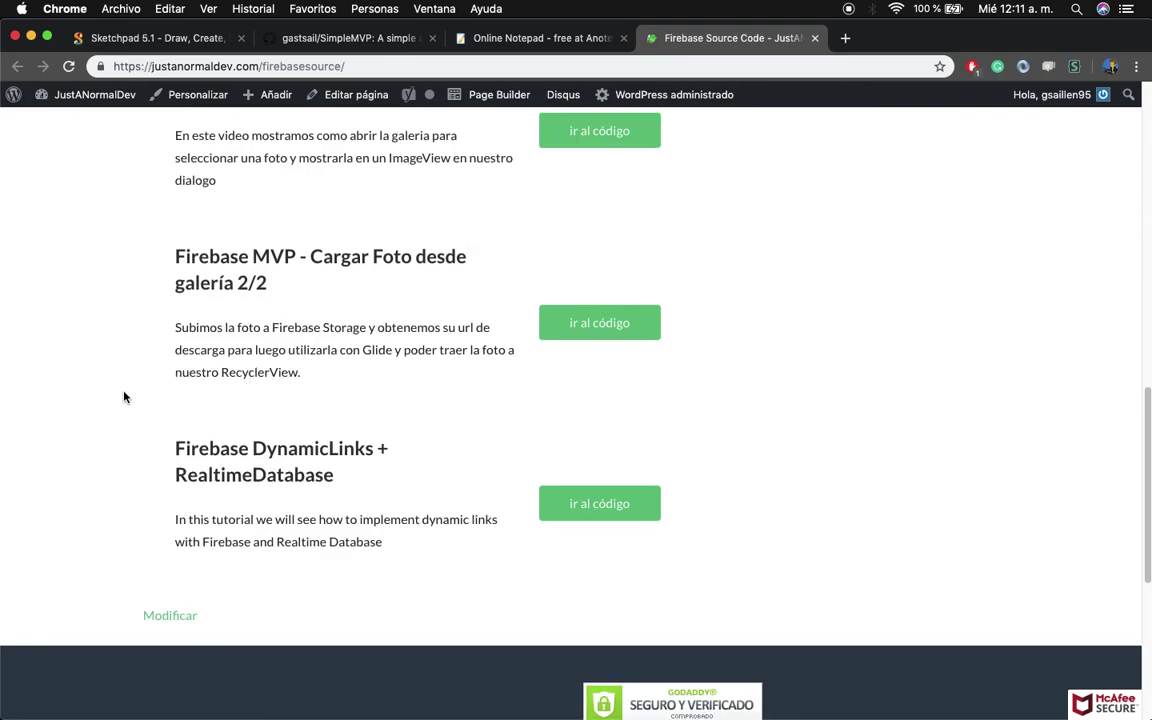
scroll(124, 397, up, 15)
scroll(124, 397, up, 2)
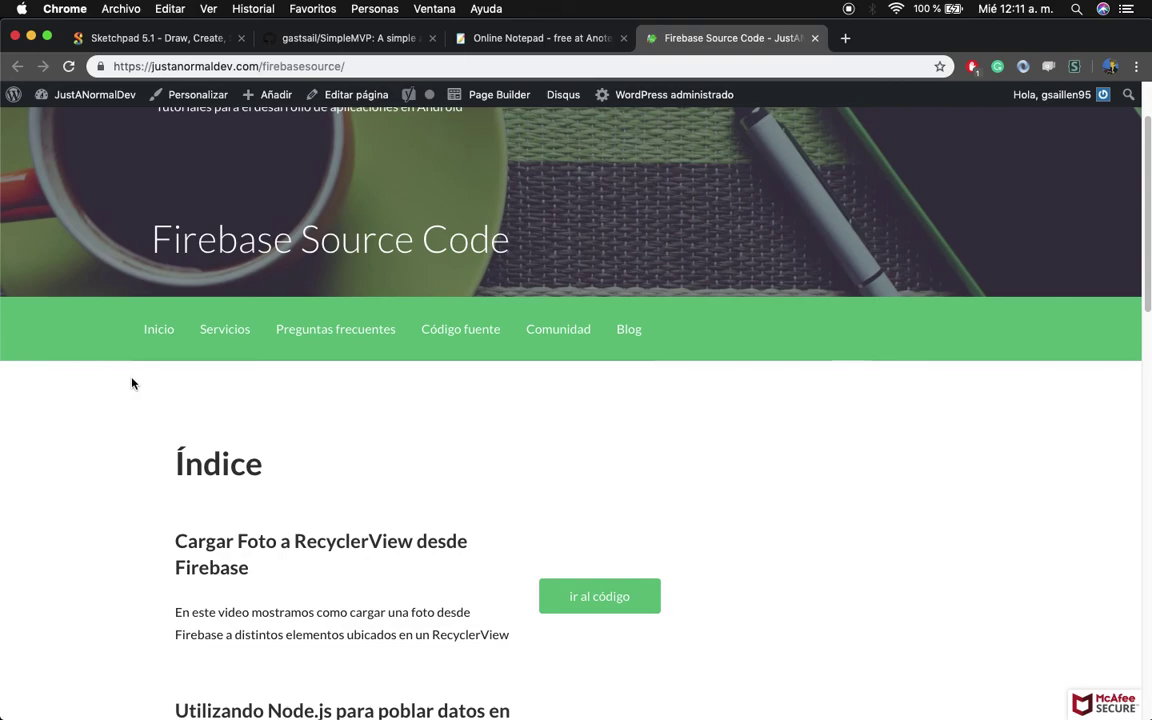
Browse the Firebase tutorial index, from RecyclerView photo loading to DynamicLinks + RealtimeDatabase
scroll(131, 383, down, 2)
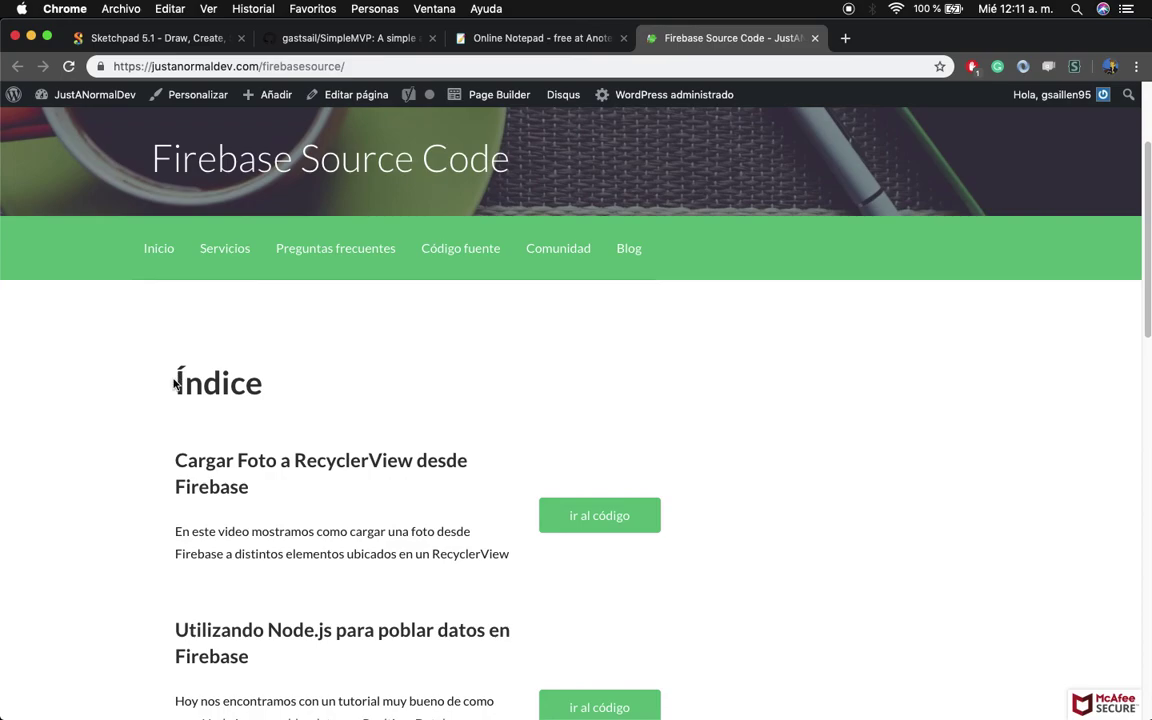
drag(175, 383, 249, 383)
click(272, 385)
scroll(255, 395, down, 5)
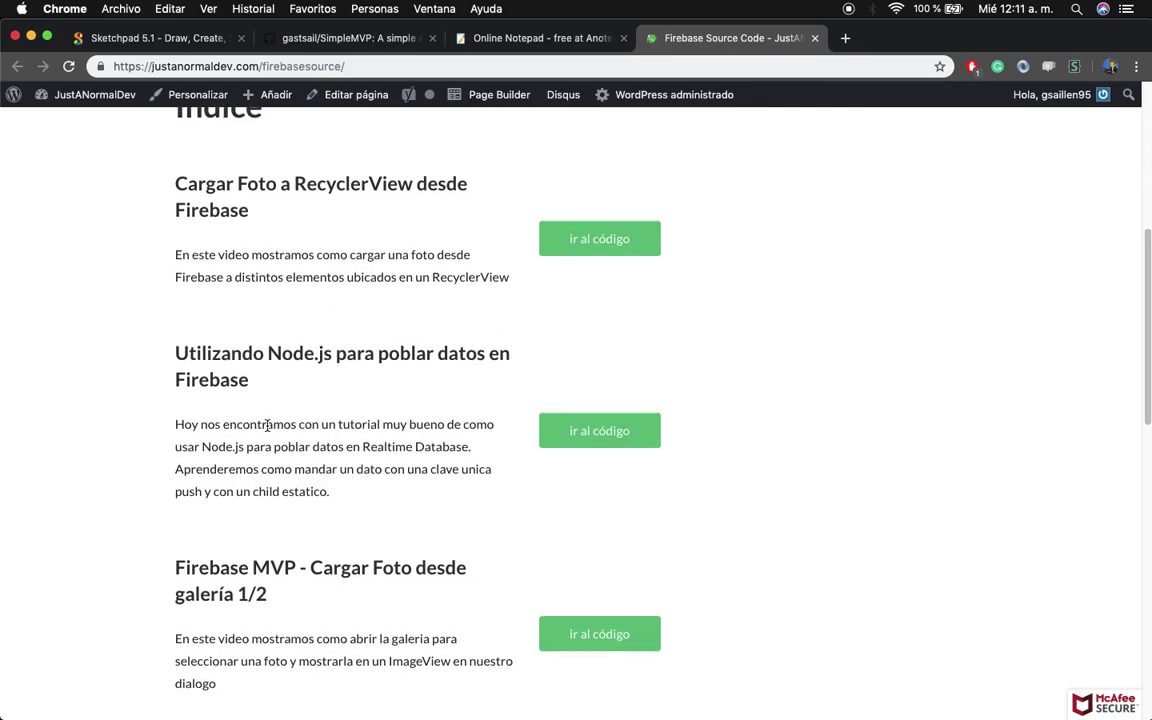
scroll(268, 426, down, 1)
scroll(268, 428, down, 2)
scroll(268, 431, down, 2)
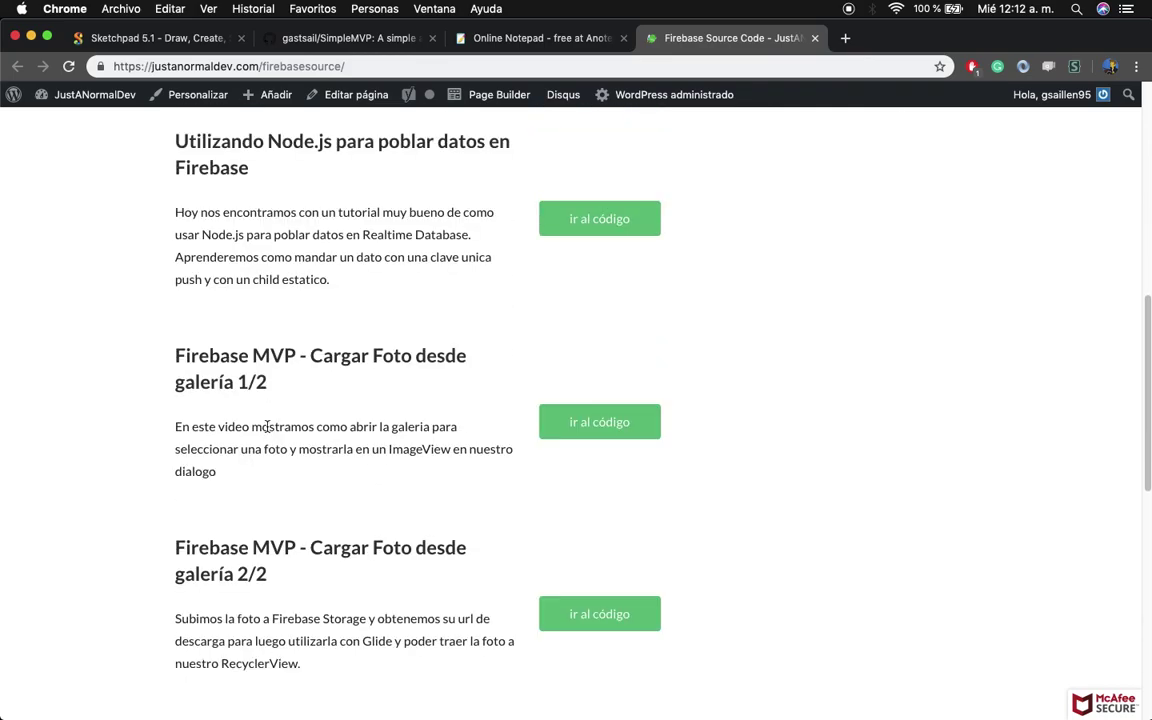
scroll(268, 426, down, 2)
scroll(268, 426, down, 2)
scroll(268, 428, down, 5)
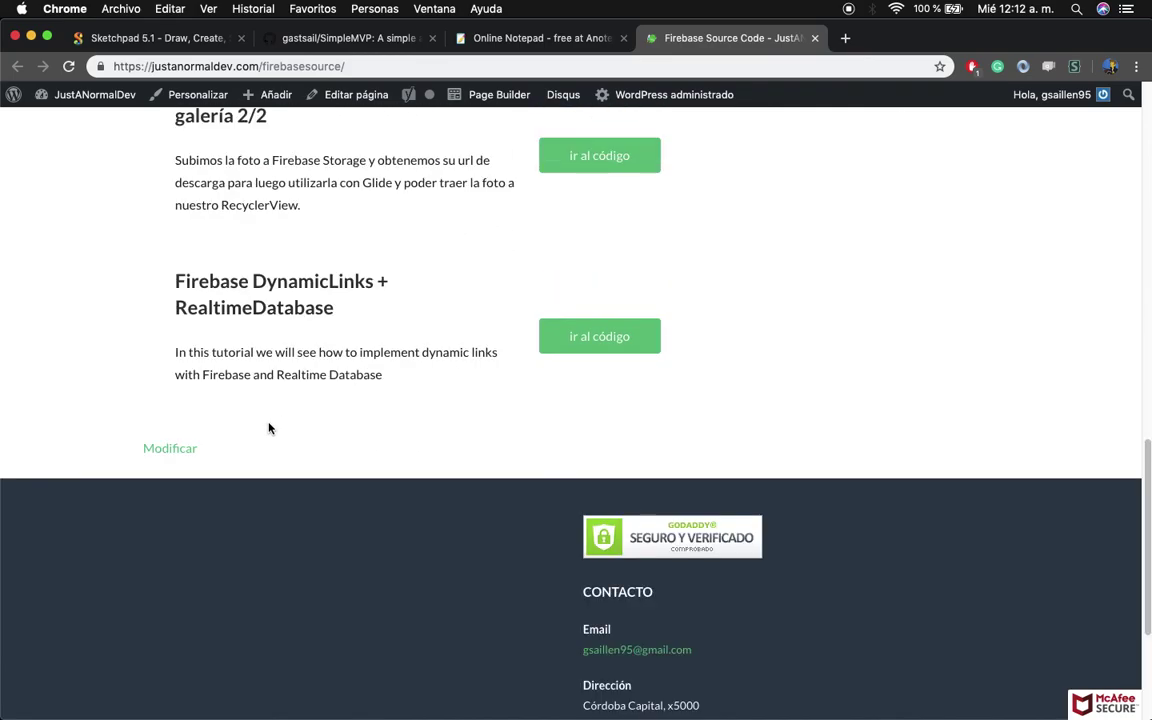
scroll(268, 428, up, 10)
scroll(268, 432, up, 2)
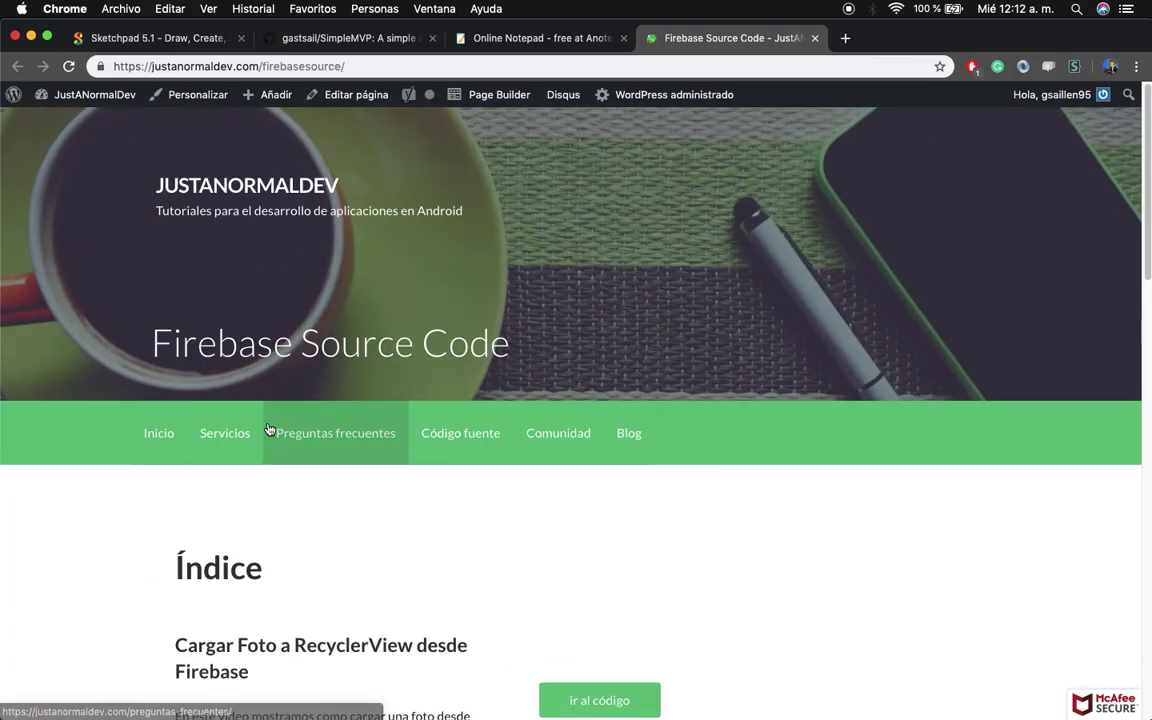
Close the Firebase Source Code tab, go via the SimpleMVP README to Sketchpad, and deselect the oval
click(815, 41)
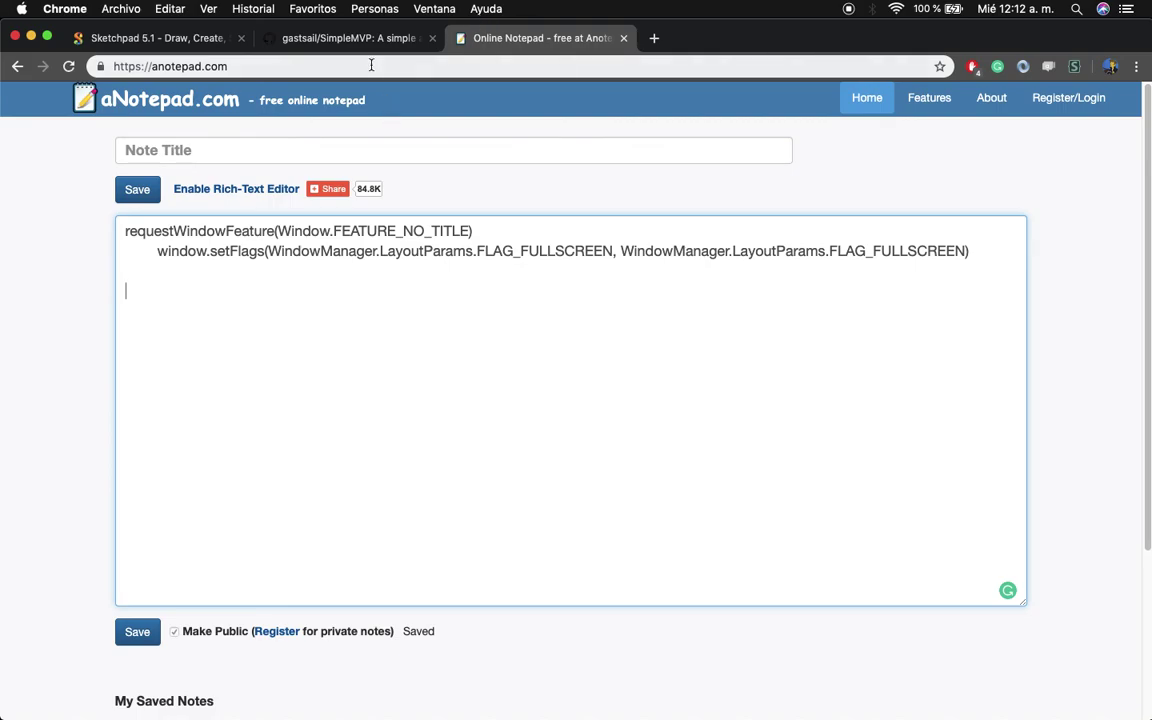
click(331, 37)
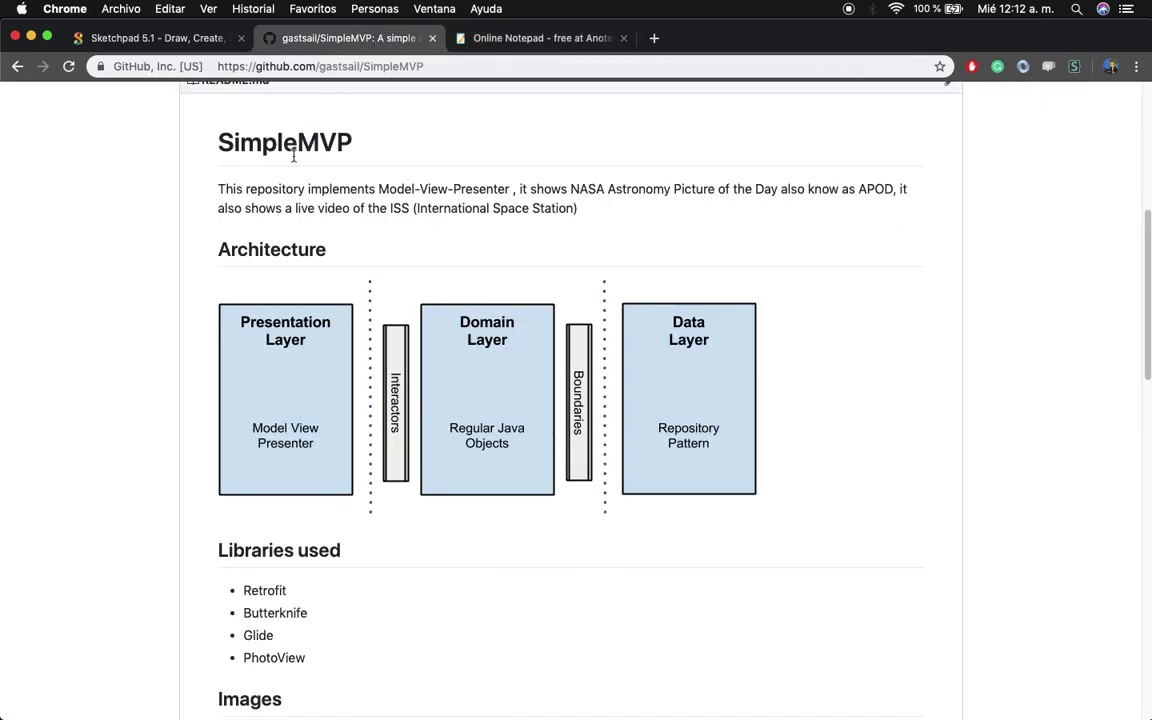
click(155, 37)
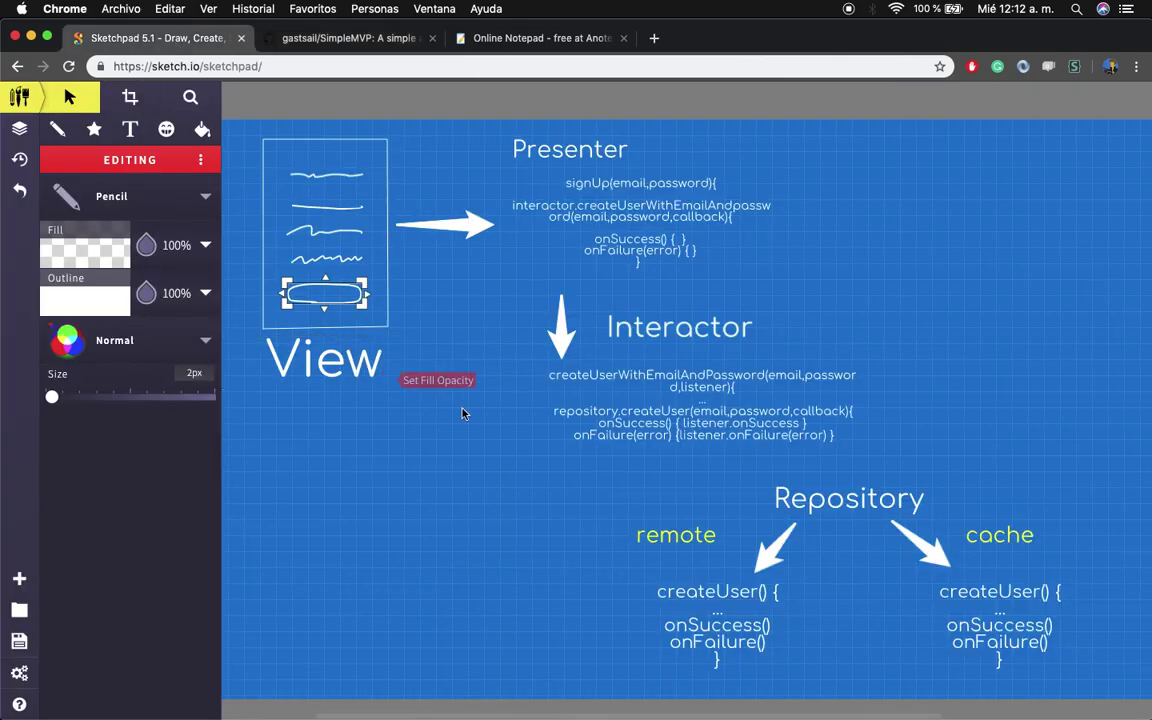
click(490, 402)
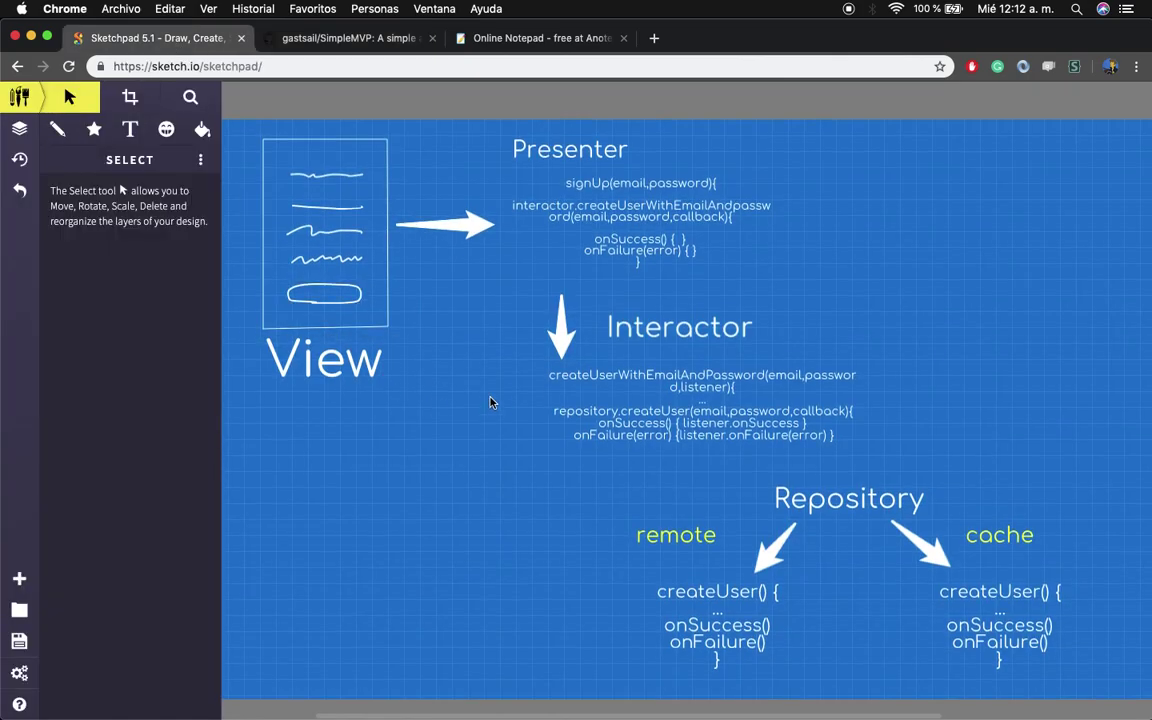